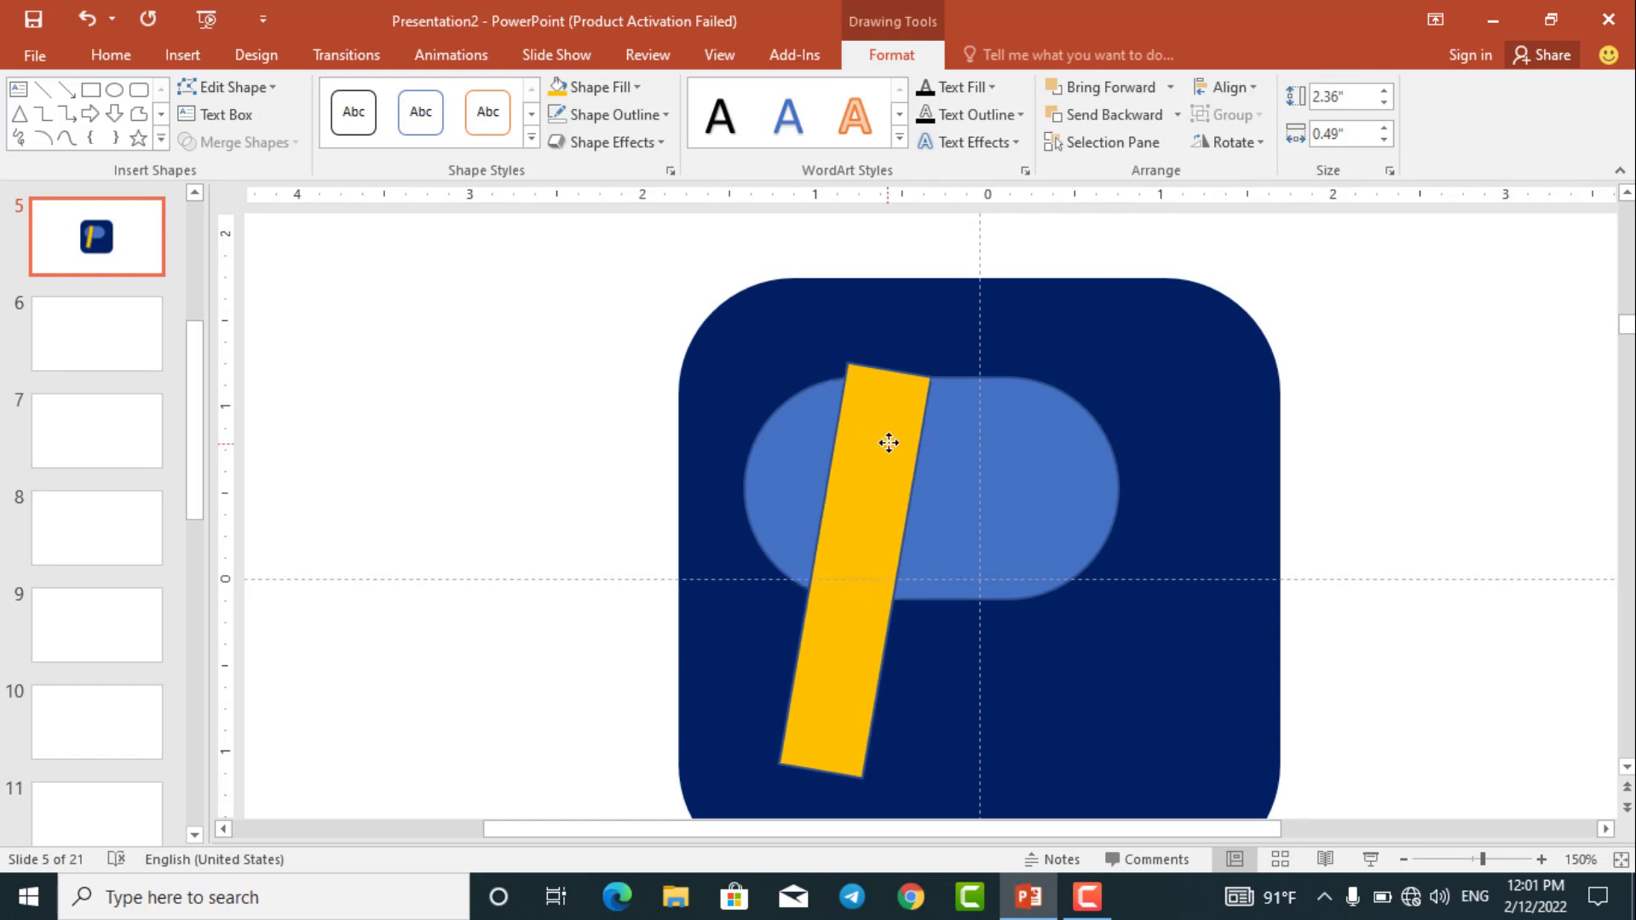
Step: Widen the slanted yellow bar to 0.6" and remove its outline
mouse_move(826, 556)
mouse_down()
mouse_move(808, 548)
mouse_move(848, 533)
mouse_up()
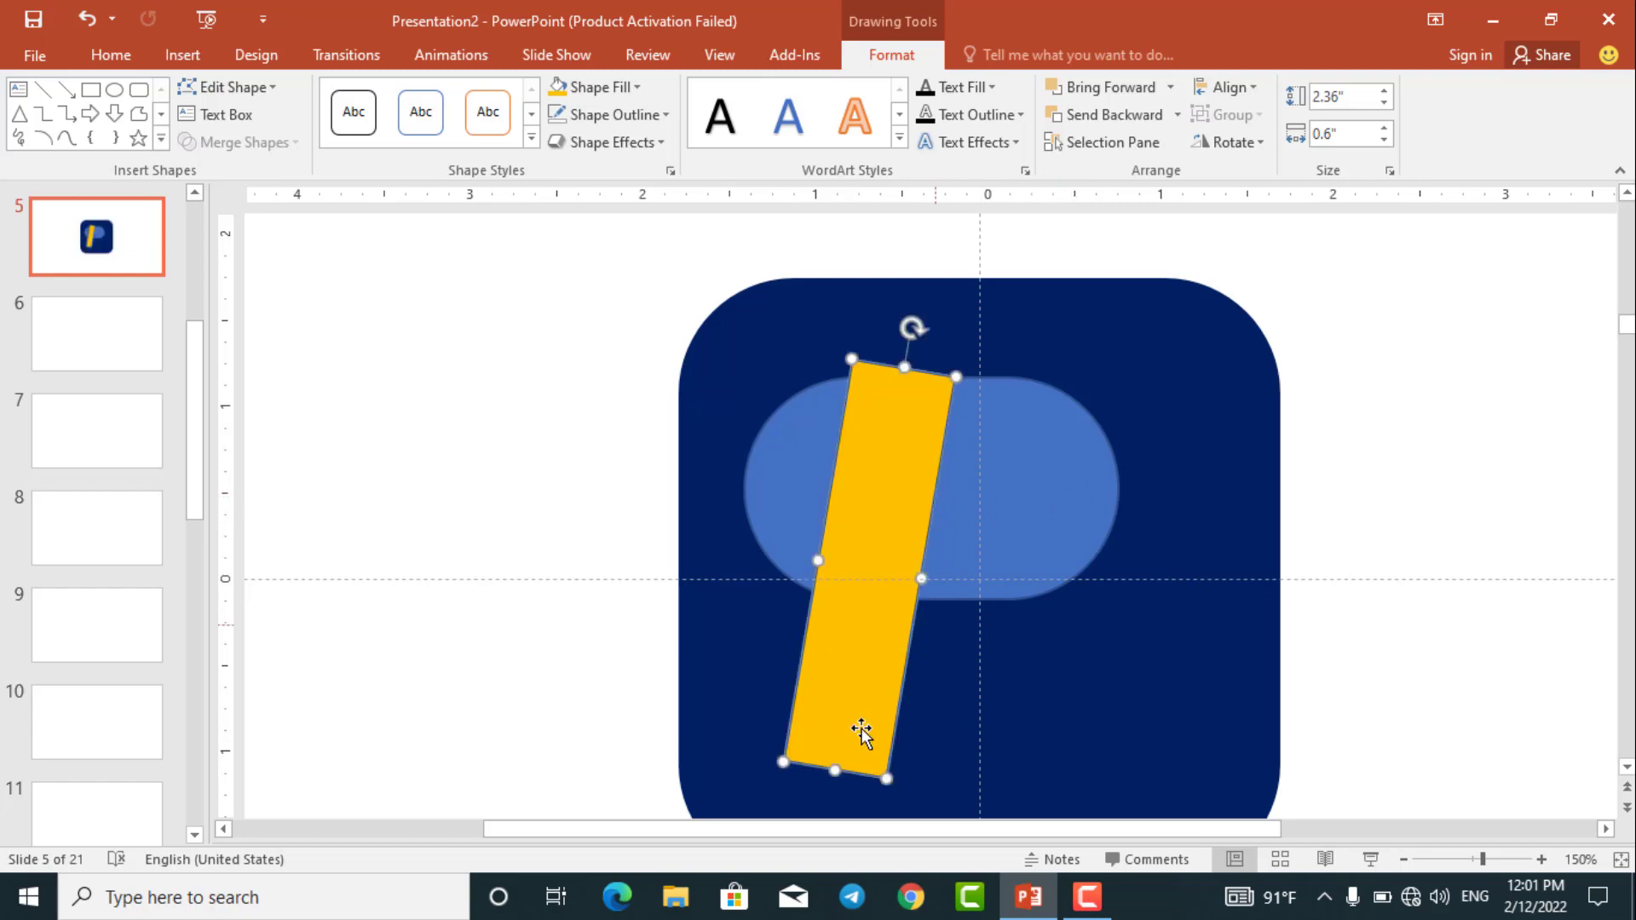
scroll(844, 708, down, 3)
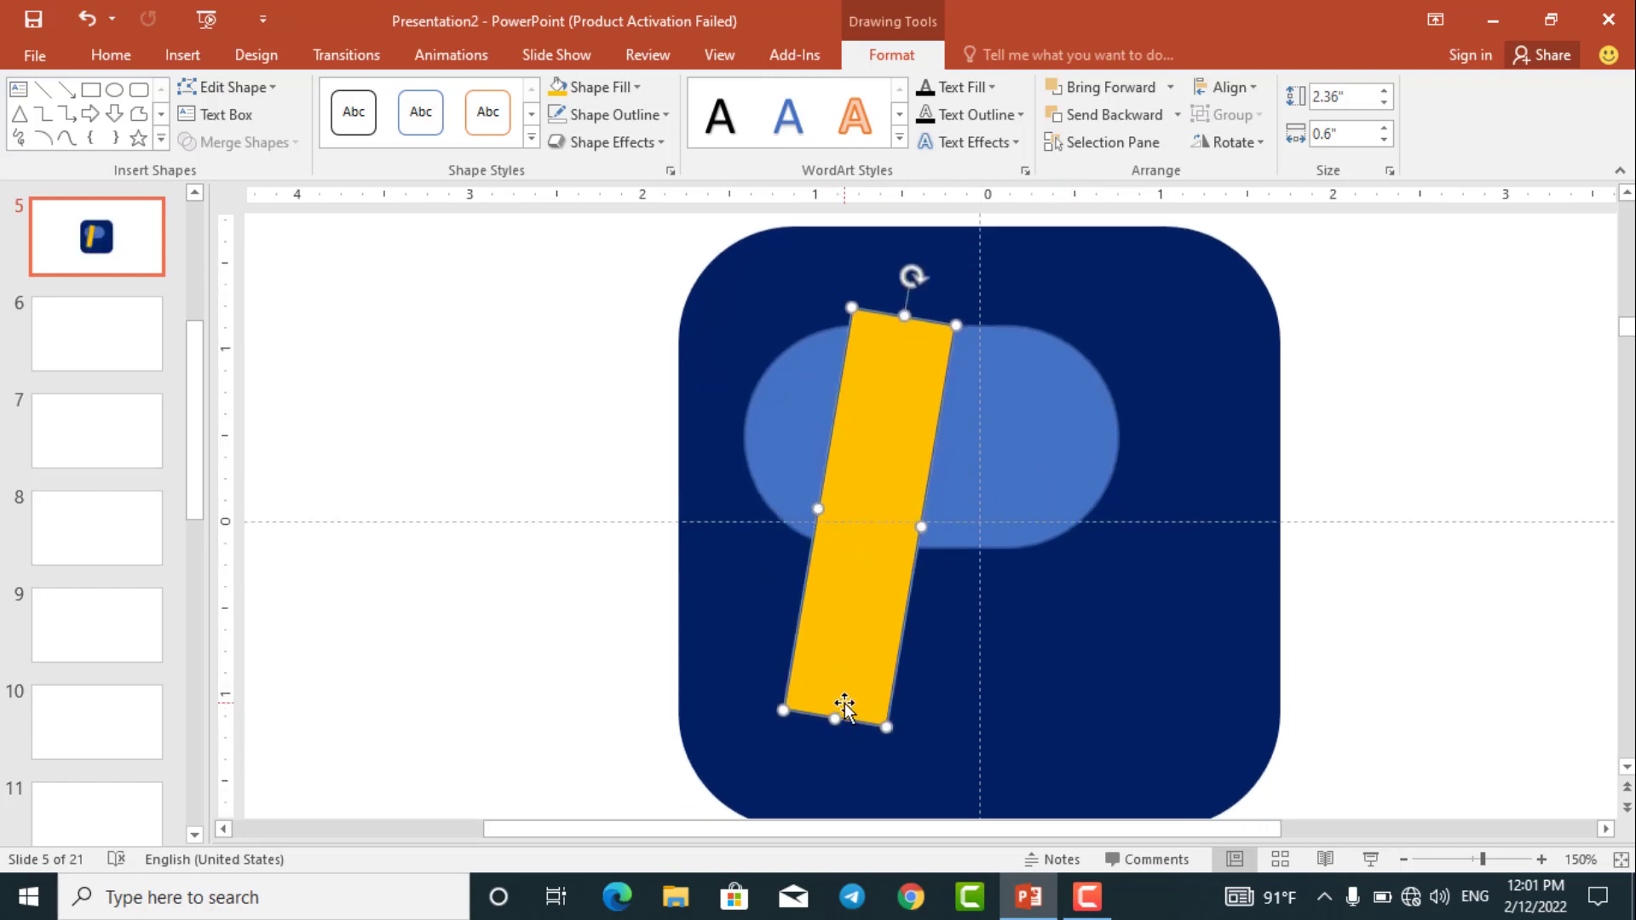
scroll(841, 703, up, 5)
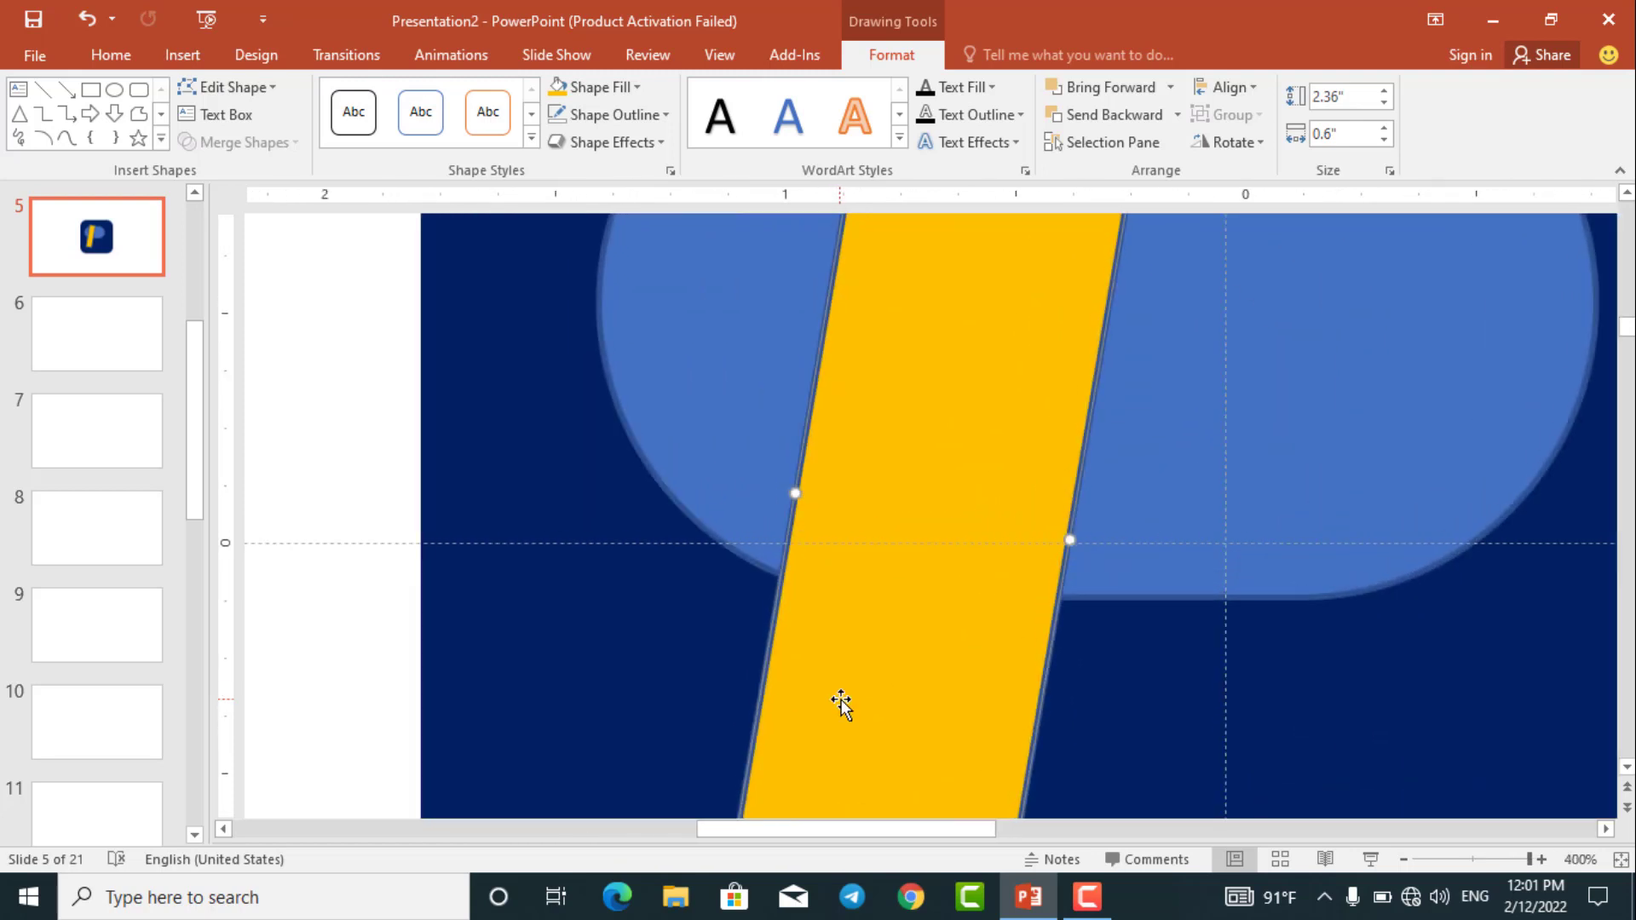
scroll(851, 668, down, 3)
scroll(856, 652, down, 3)
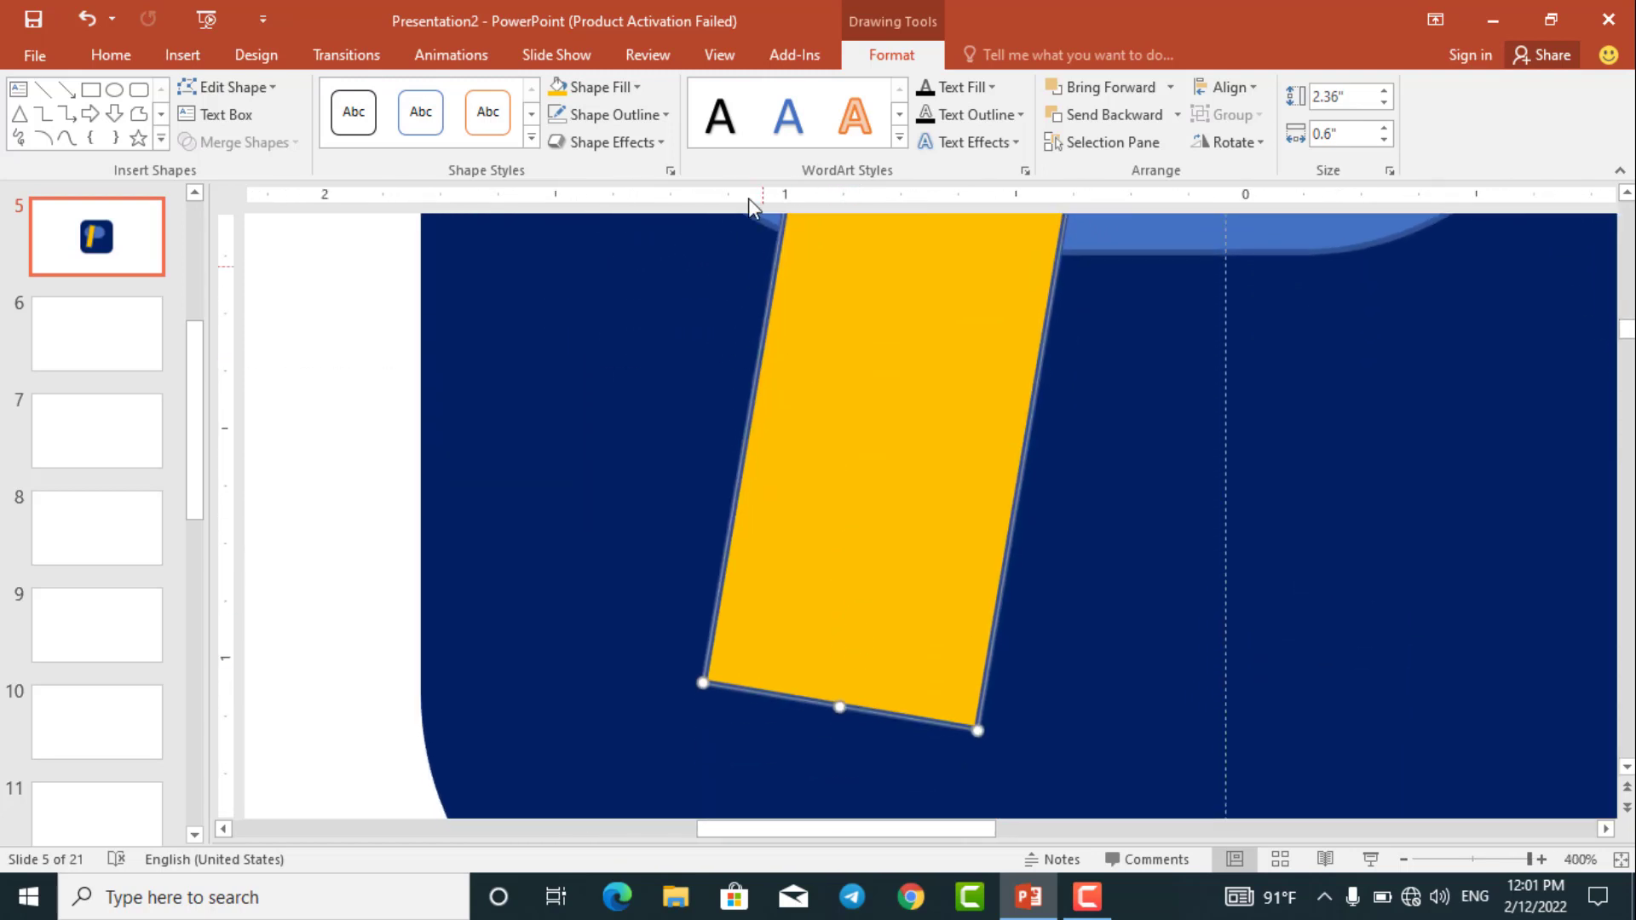
click(666, 114)
click(602, 380)
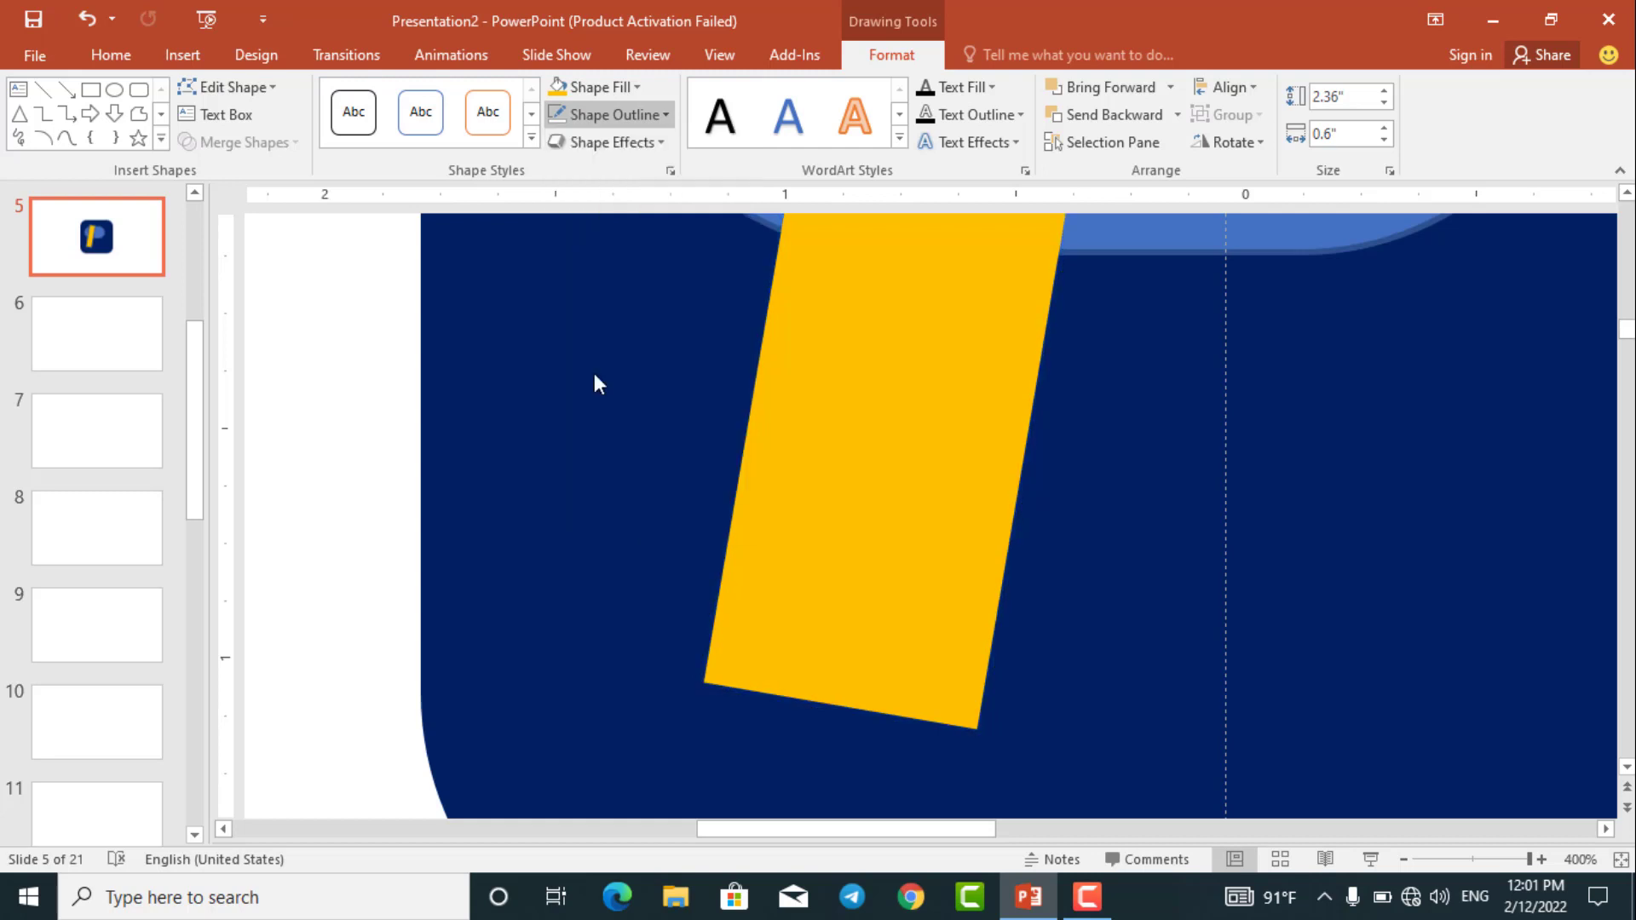
Step: Edit the yellow bar's points, pulling its lower-left corner down so the bottom edge is horizontal
right_click(827, 669)
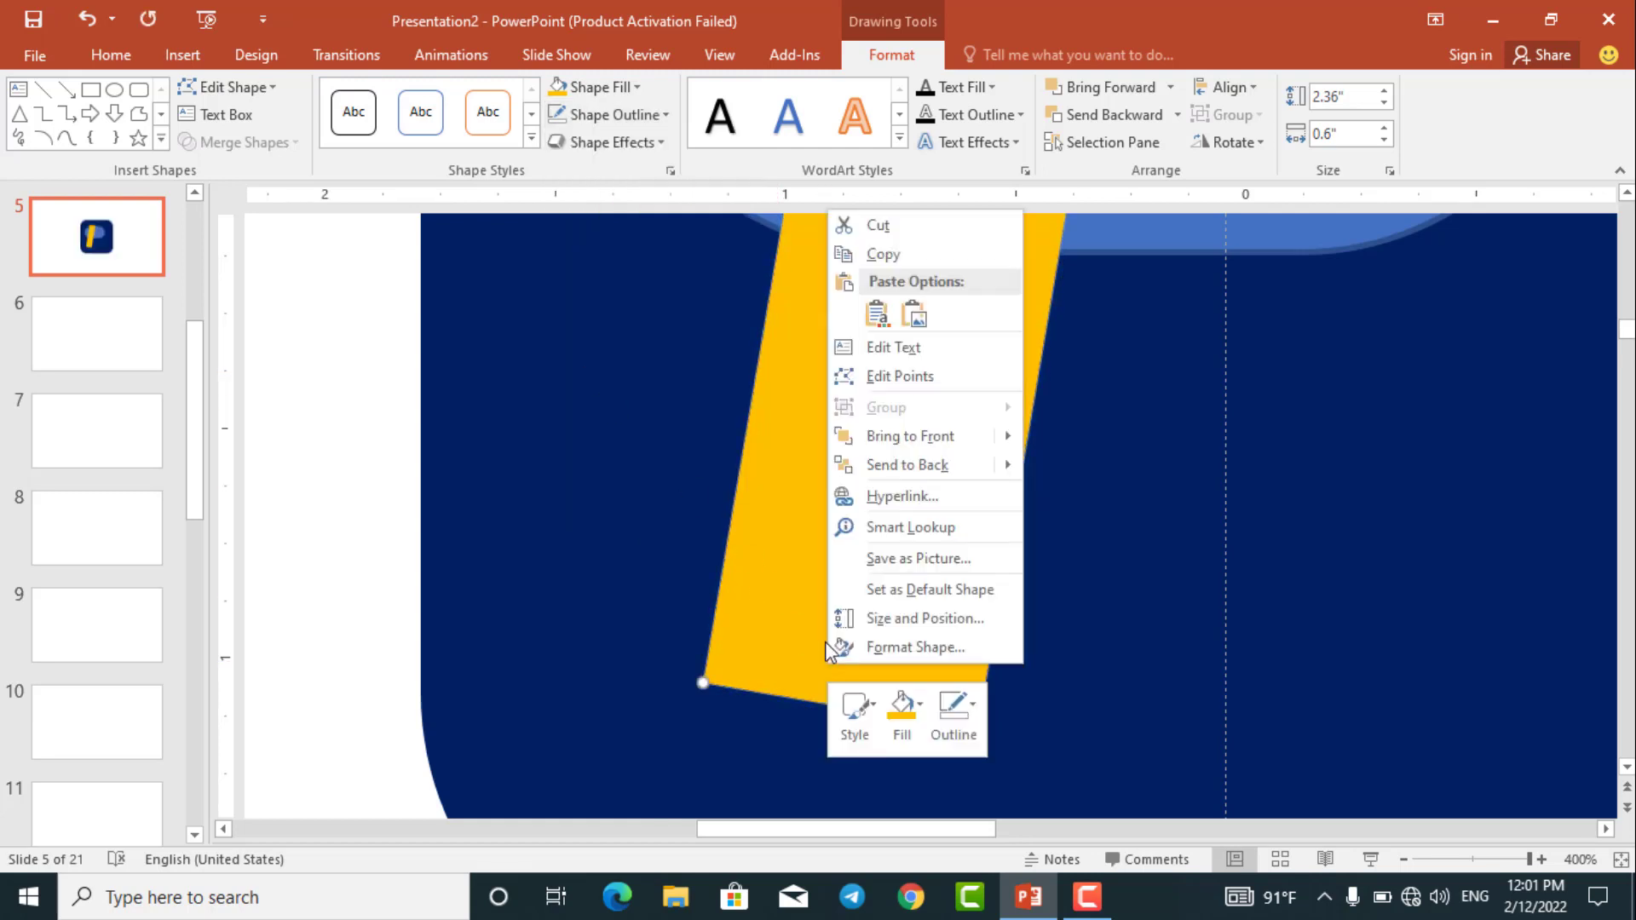
click(892, 347)
scroll(892, 375, down, 4)
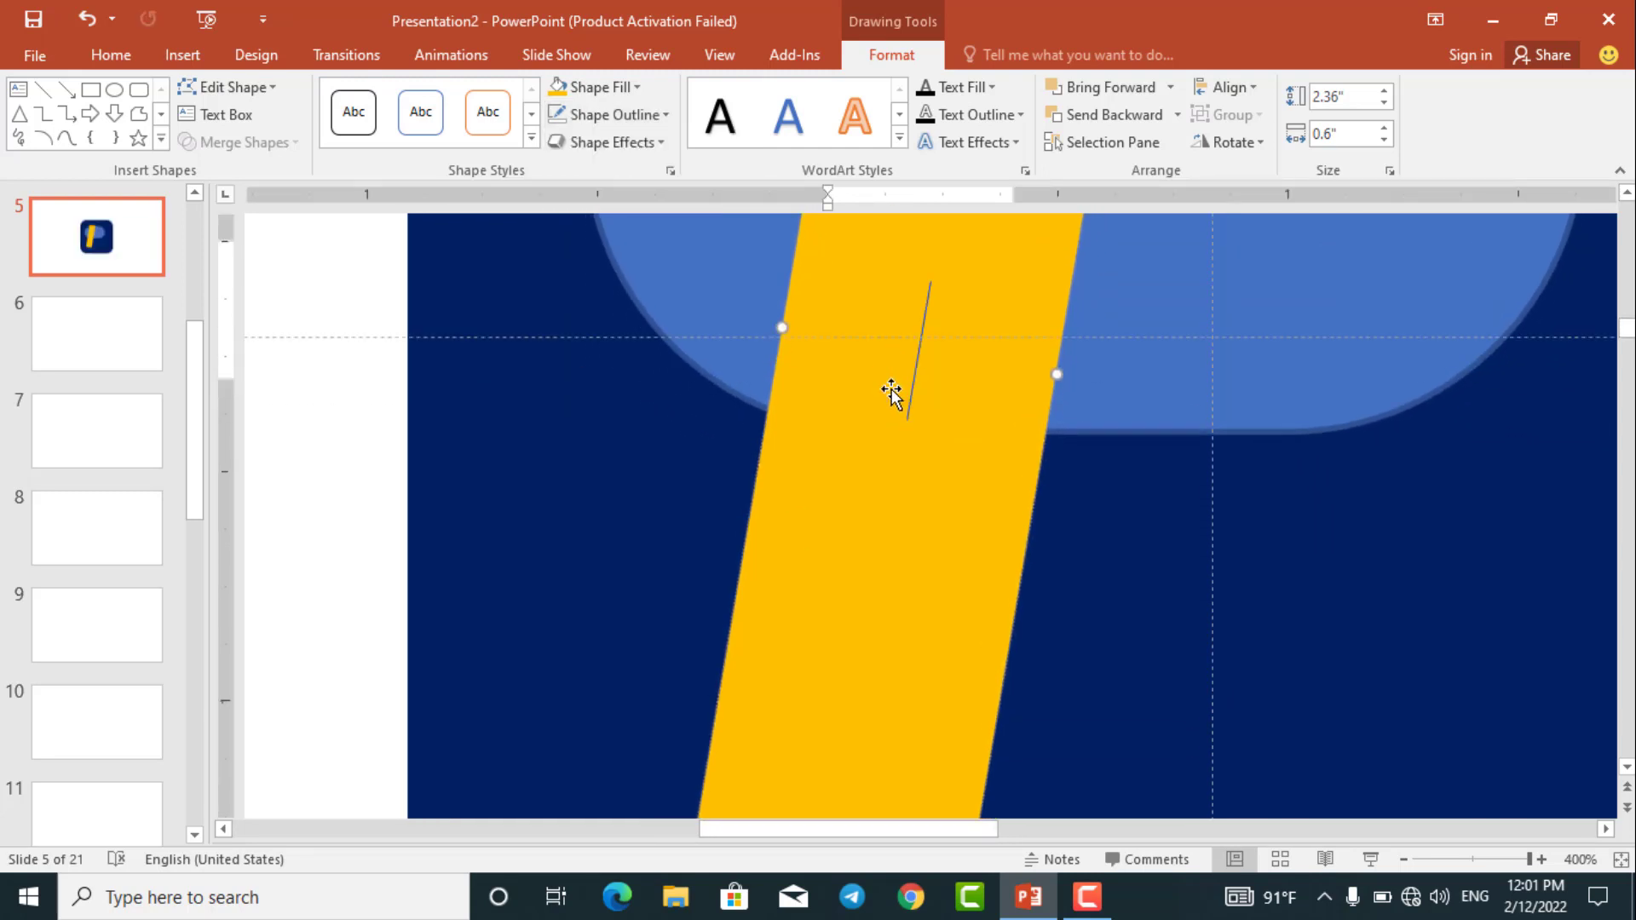
right_click(869, 537)
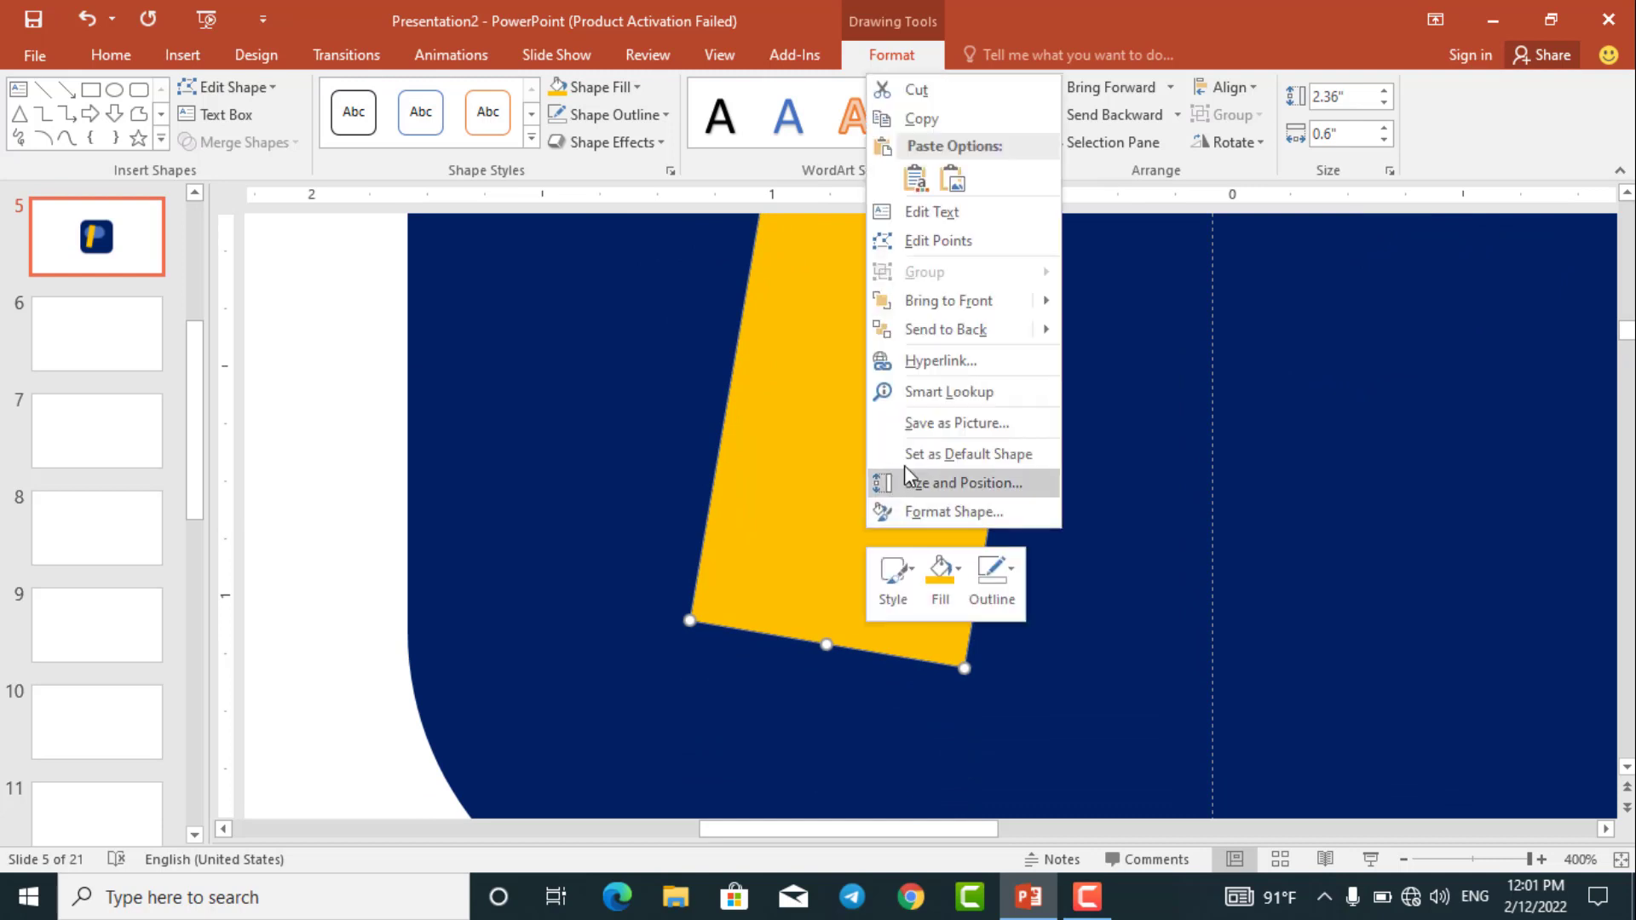
click(995, 249)
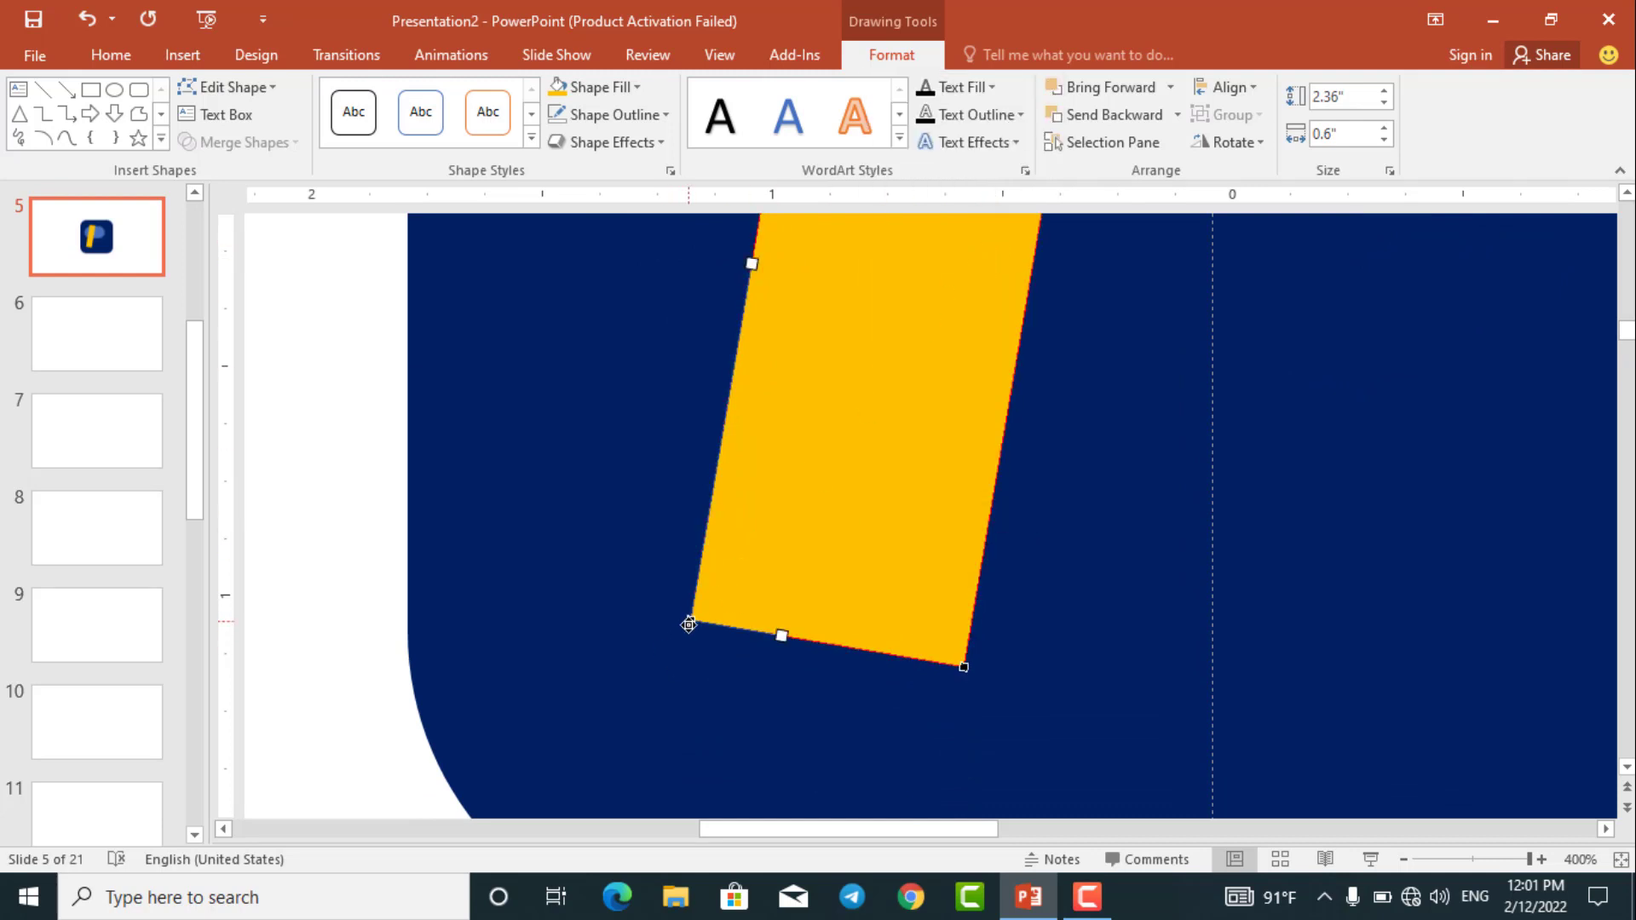
drag(688, 624, 681, 669)
scroll(673, 660, down, 10)
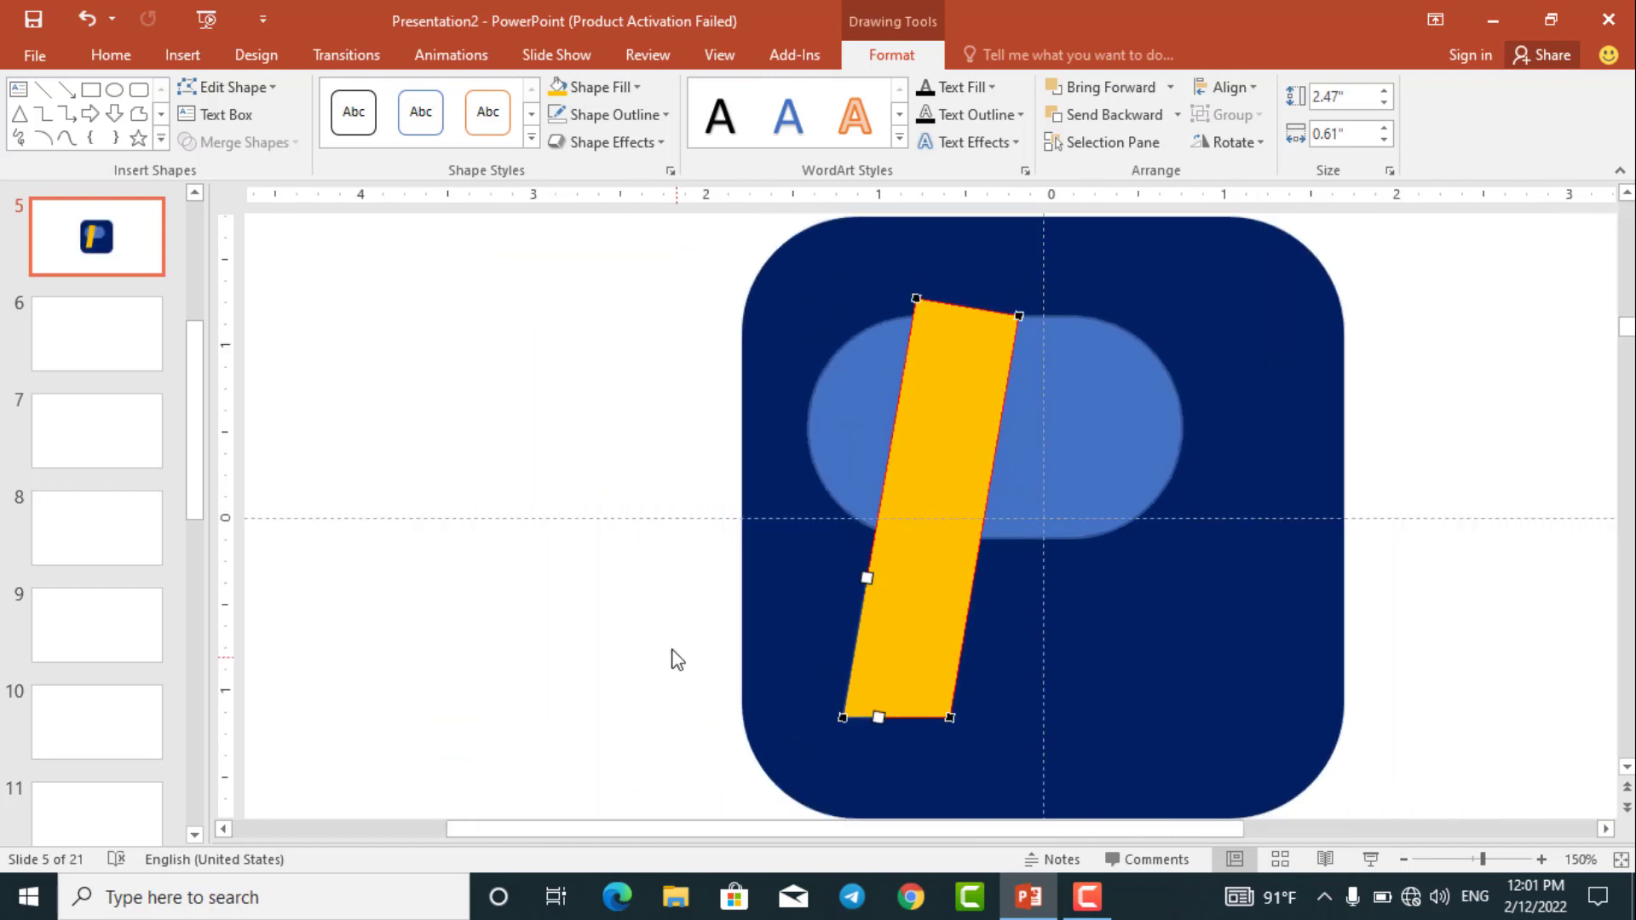
click(652, 617)
click(1030, 455)
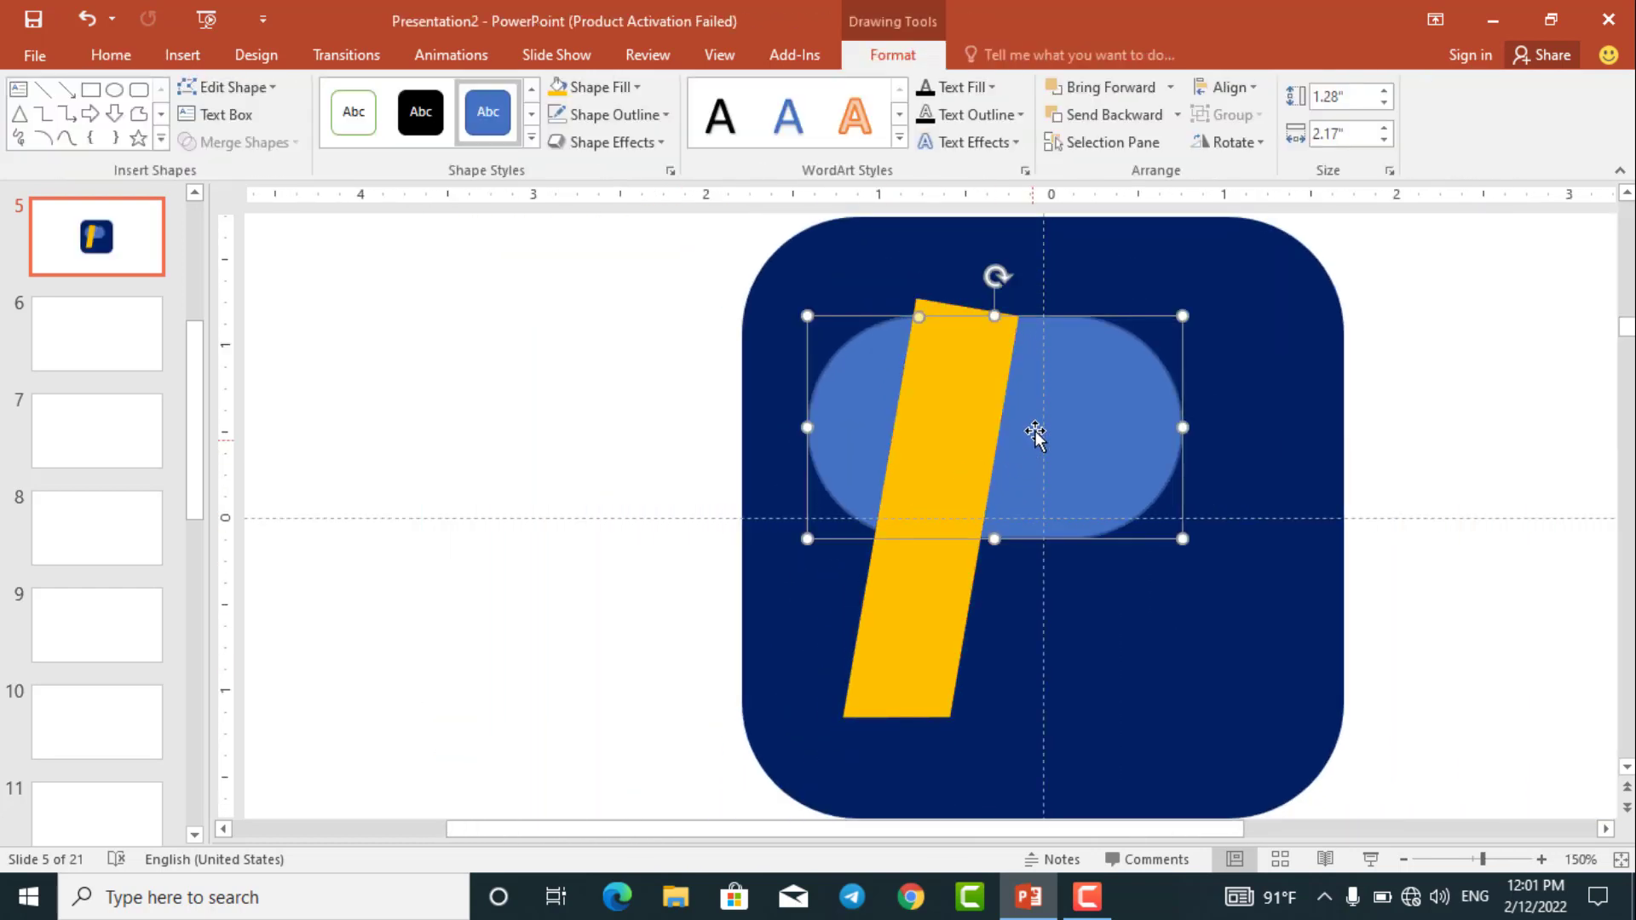
click(596, 376)
click(944, 397)
scroll(989, 295, up, 10)
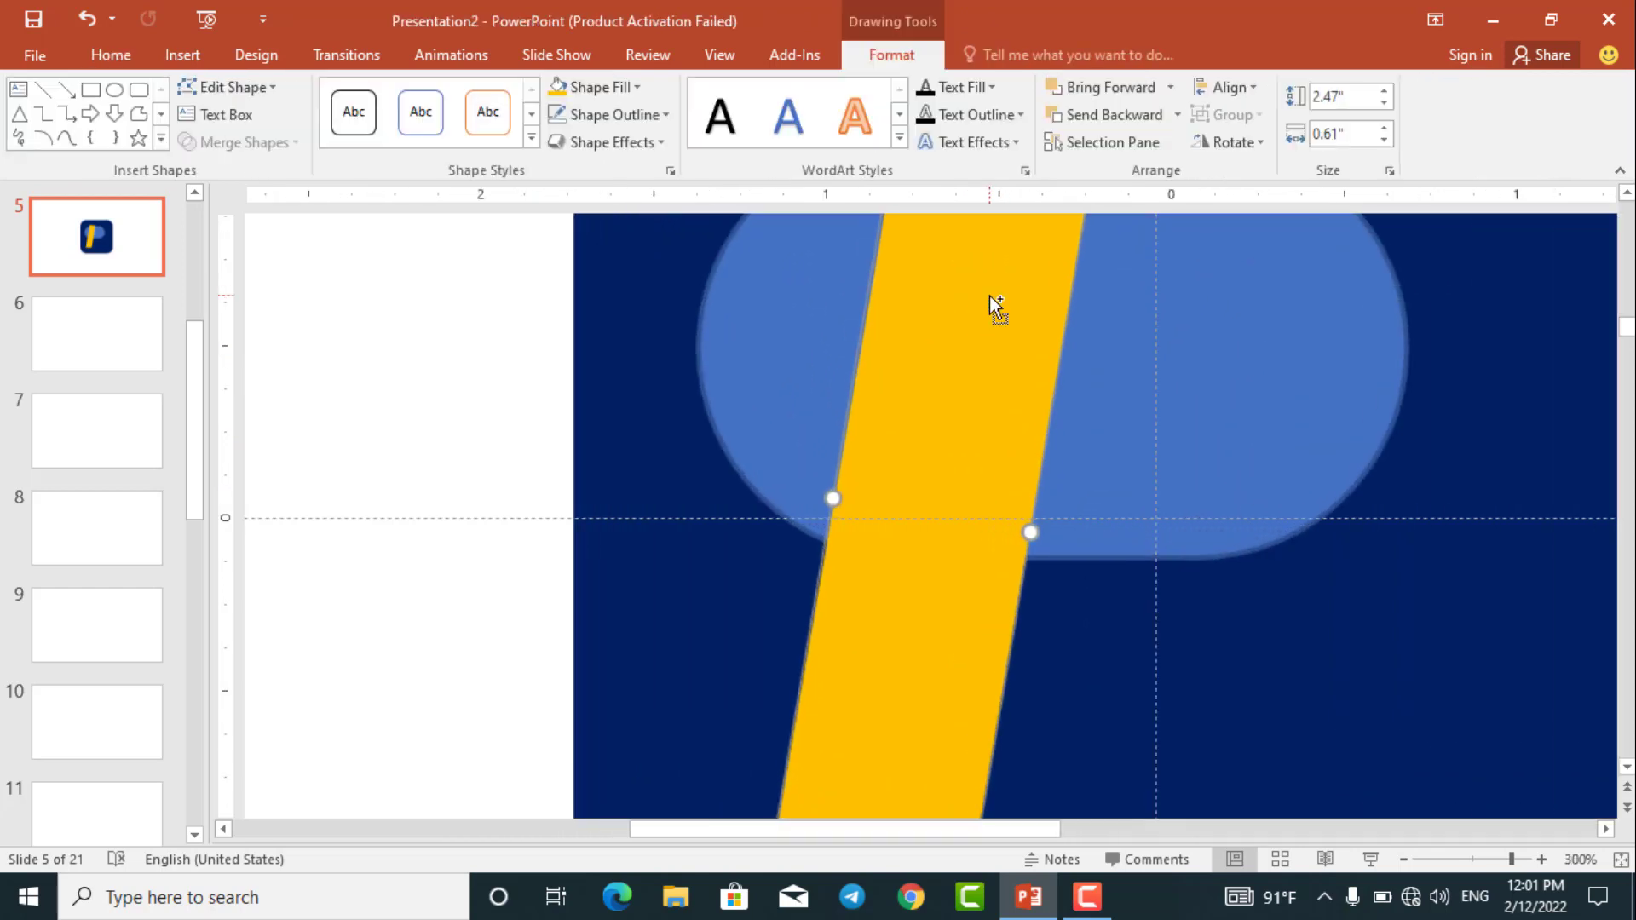
scroll(989, 295, down, 10)
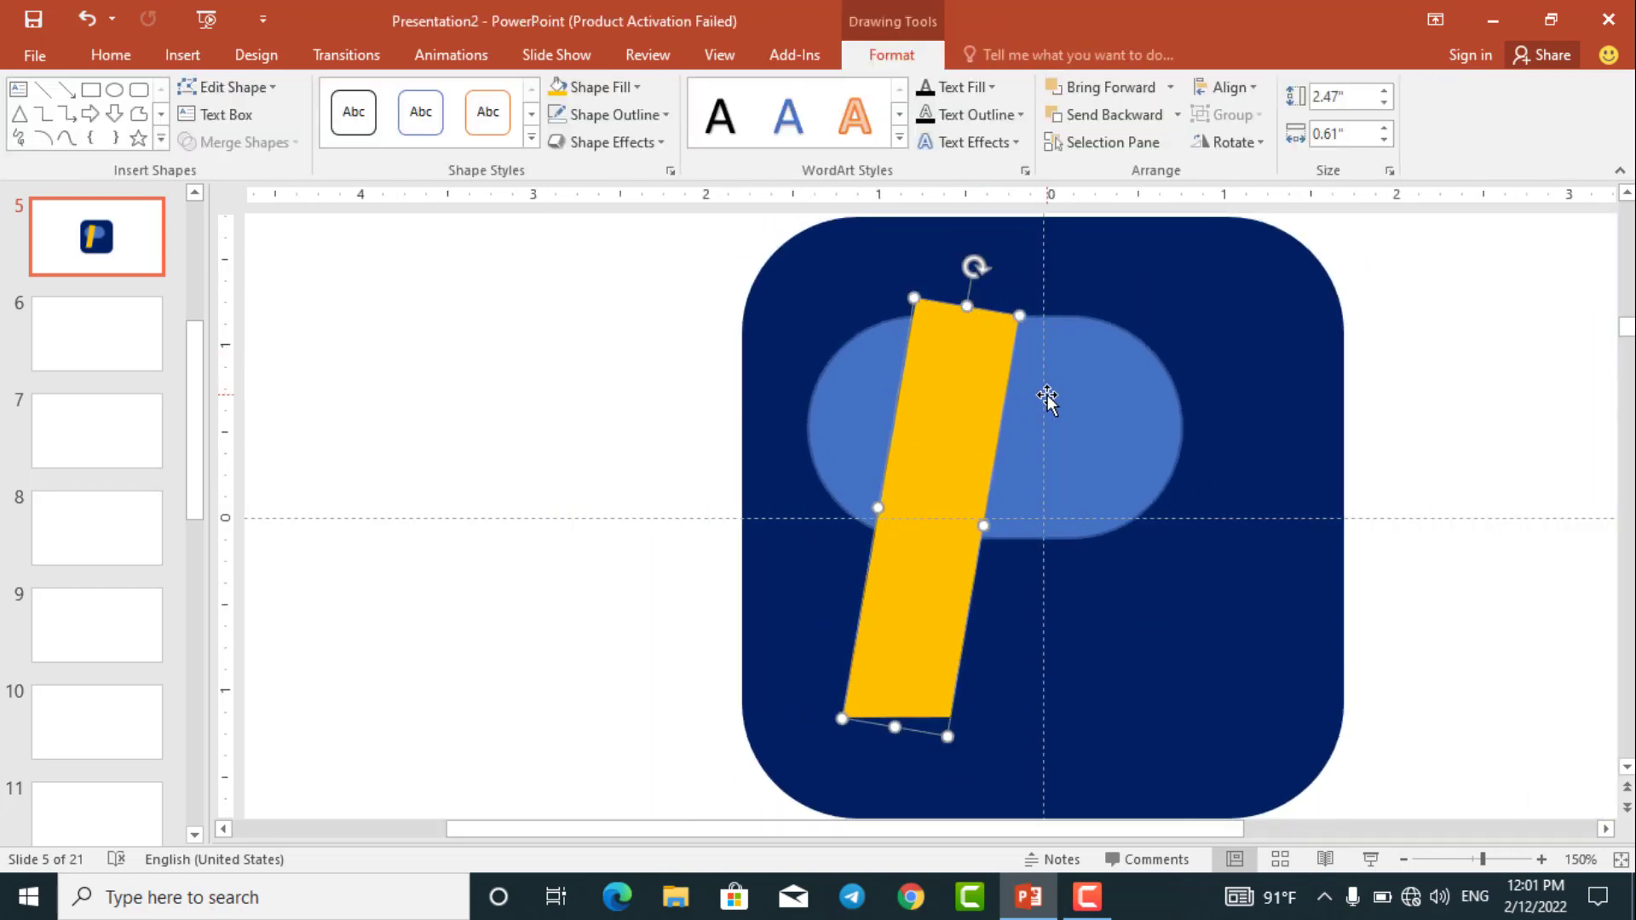
click(695, 394)
click(857, 380)
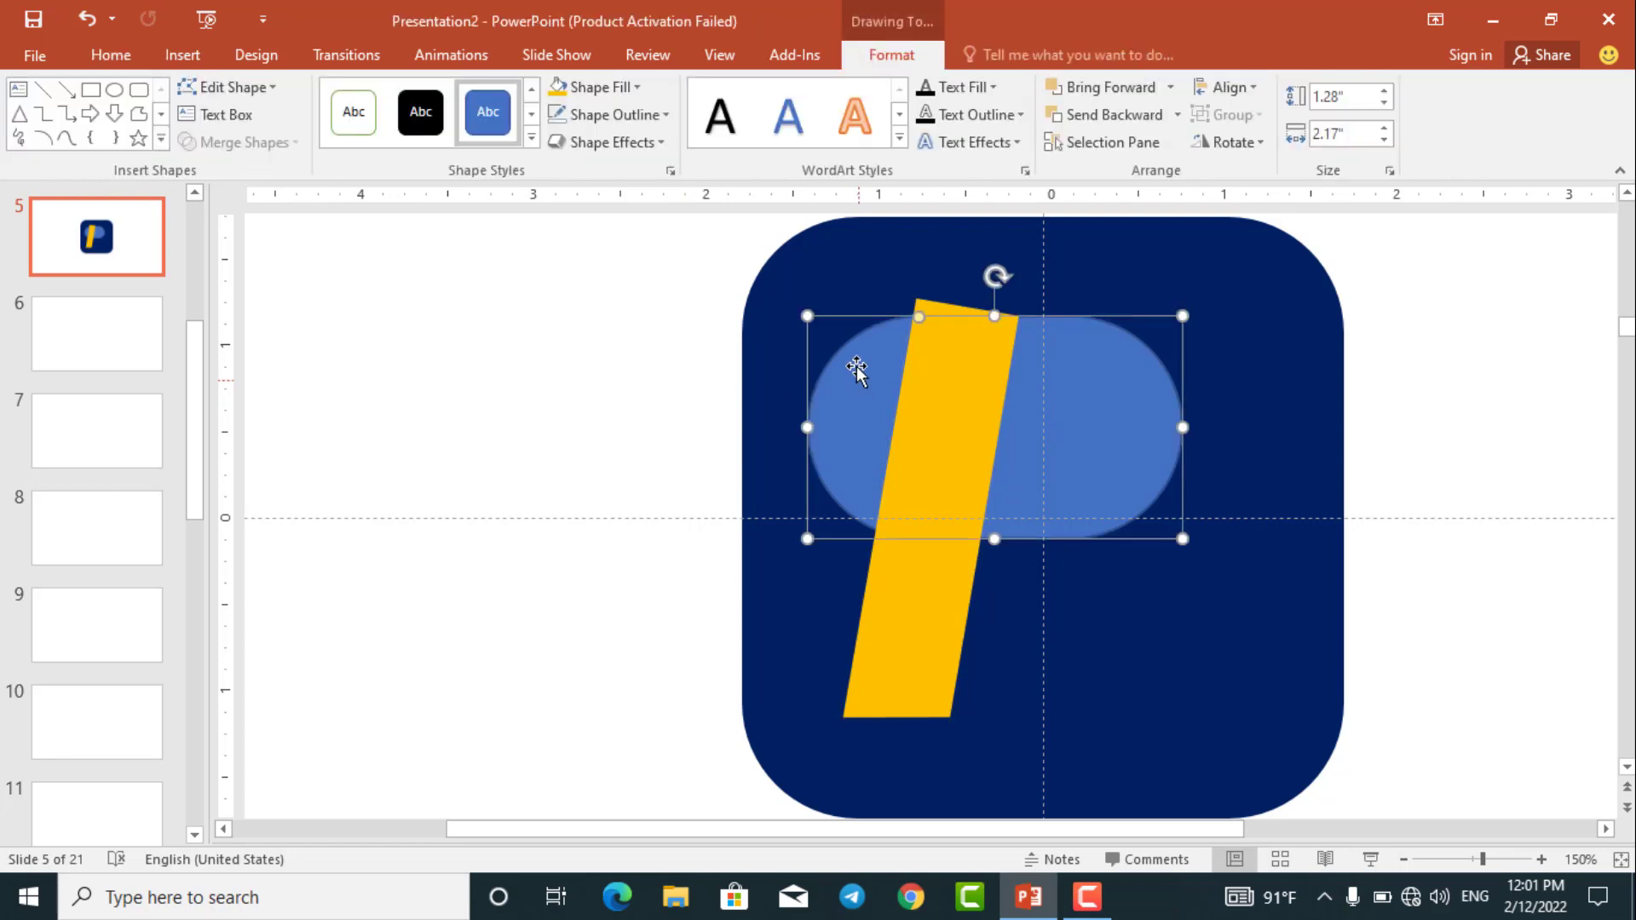
click(607, 314)
Step: Duplicate the yellow bar and set one copy aside to the right of the dark blue rounded square
click(968, 333)
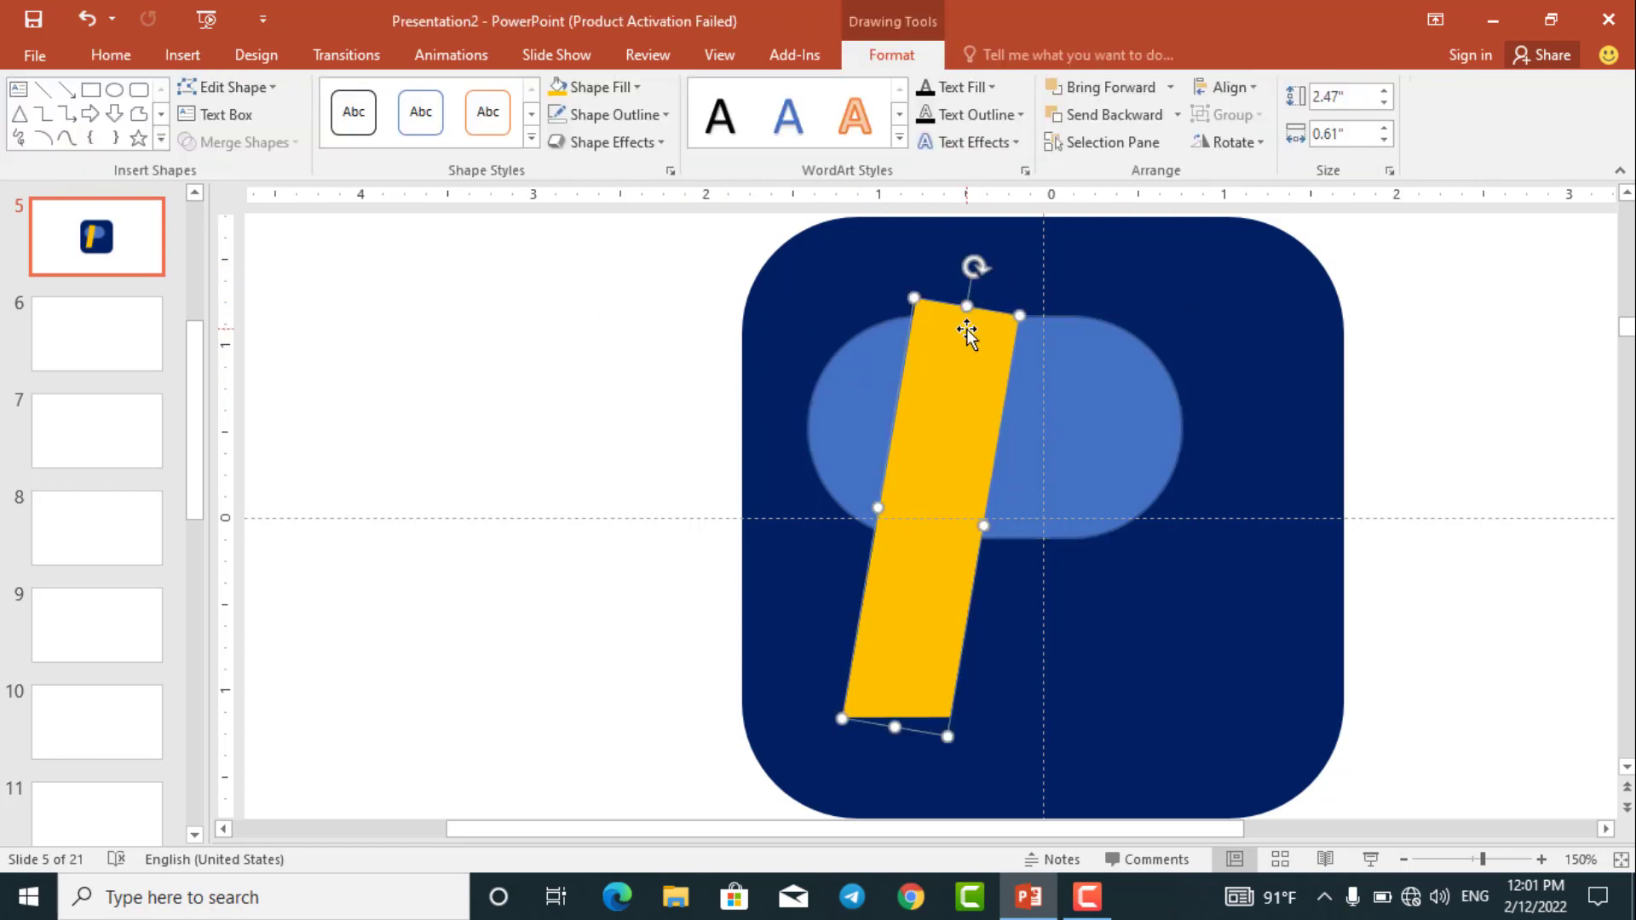
ctrl+drag(972, 341, 1000, 377)
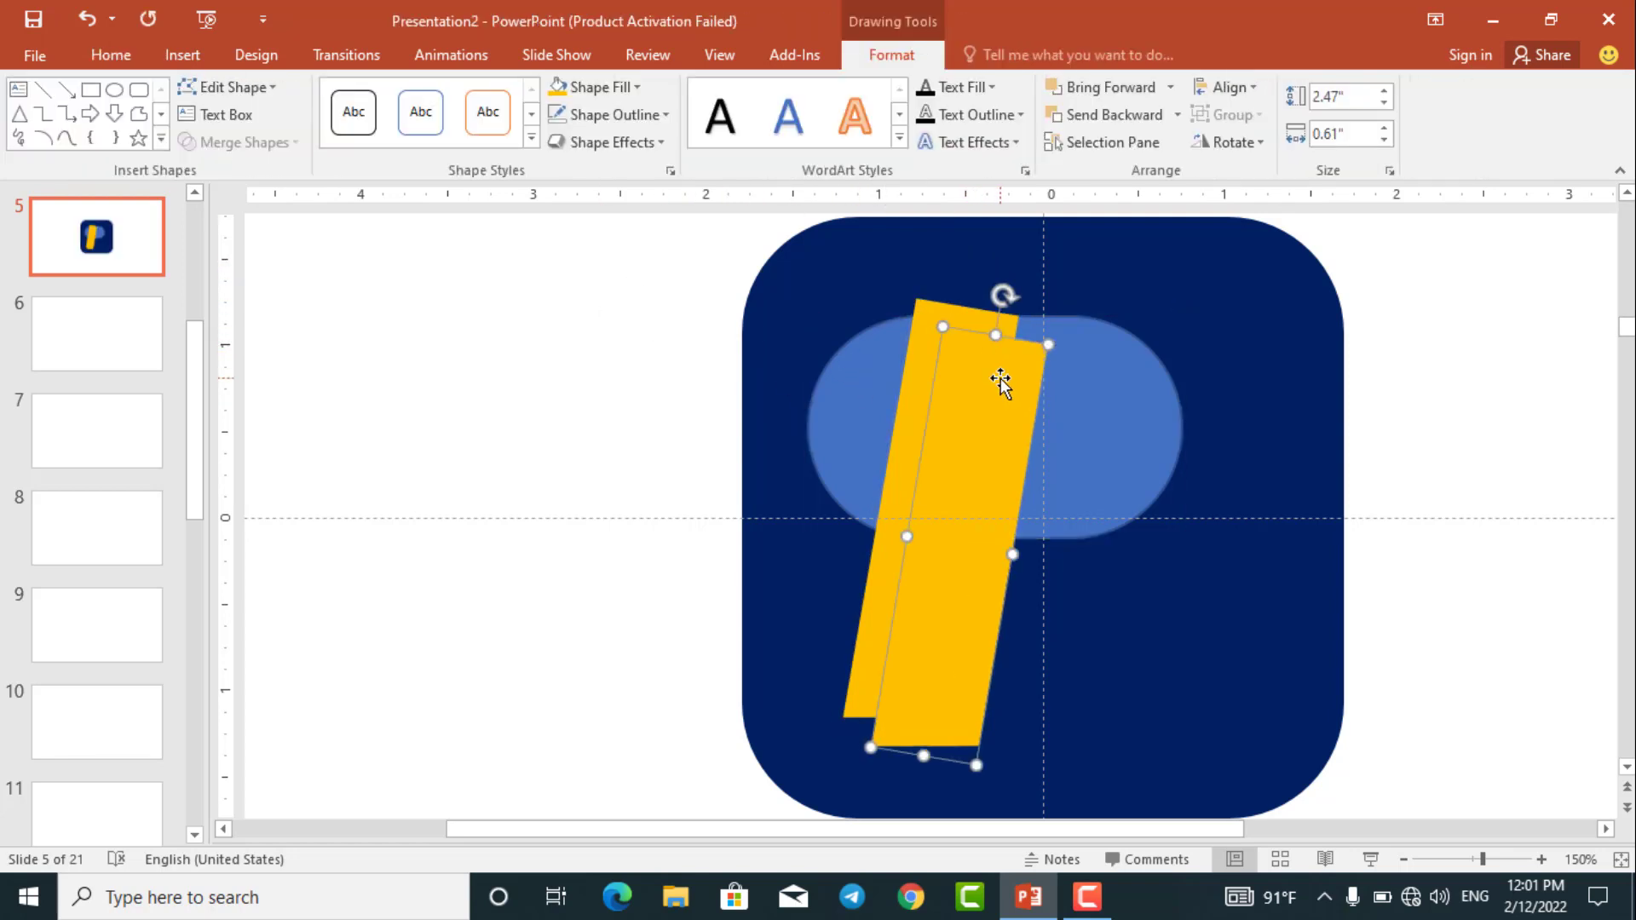
click(902, 364)
click(932, 298)
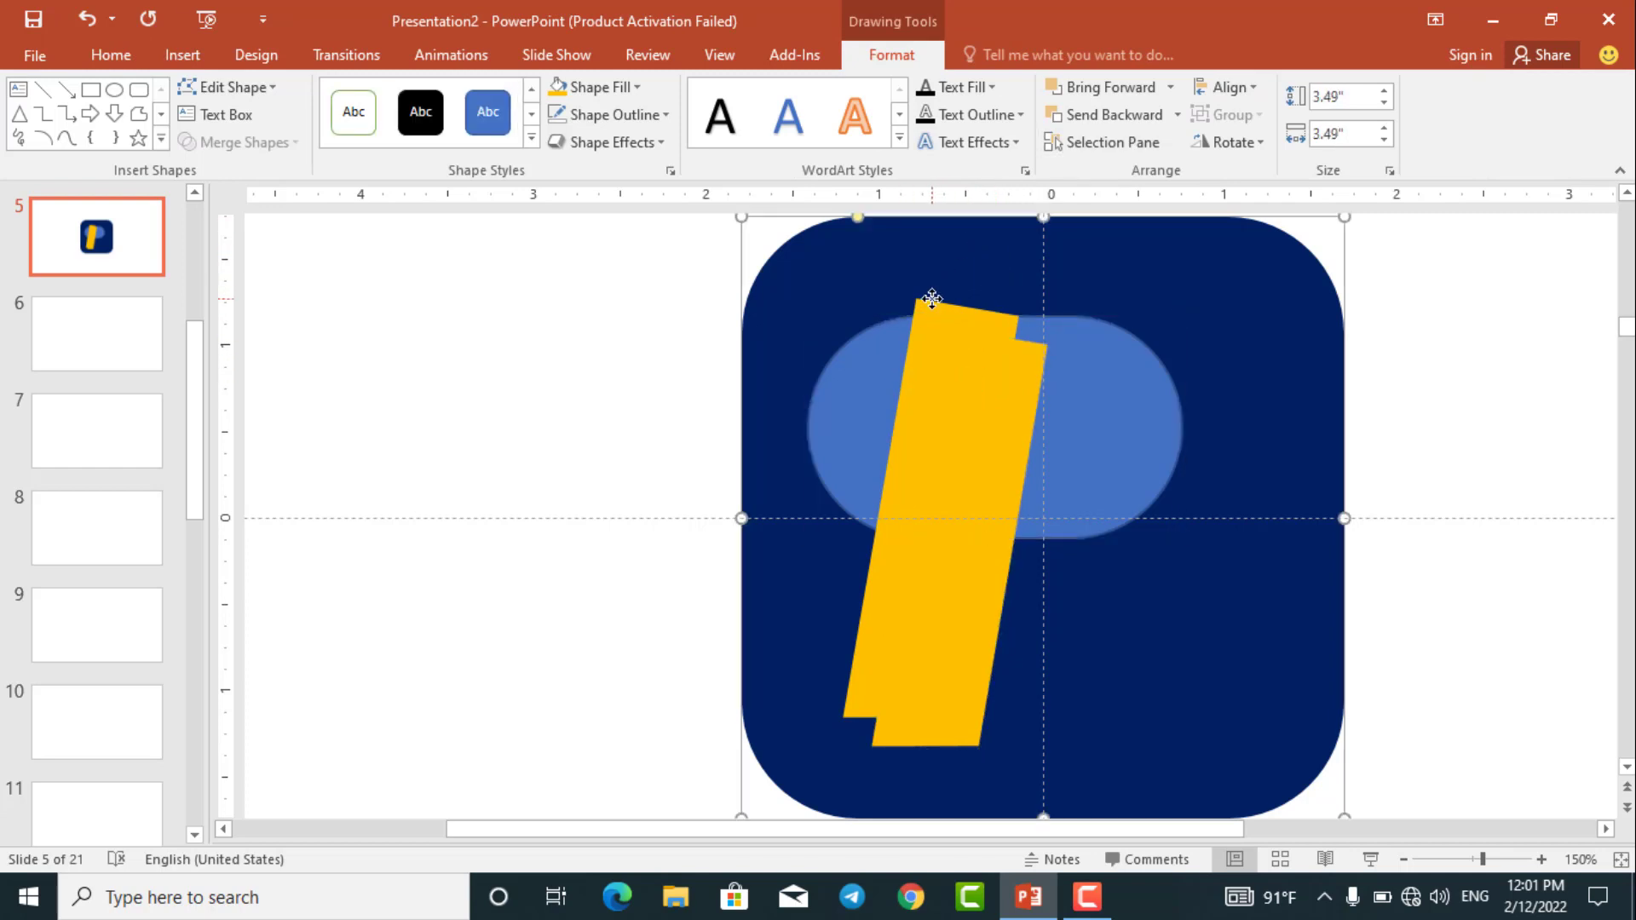
click(924, 305)
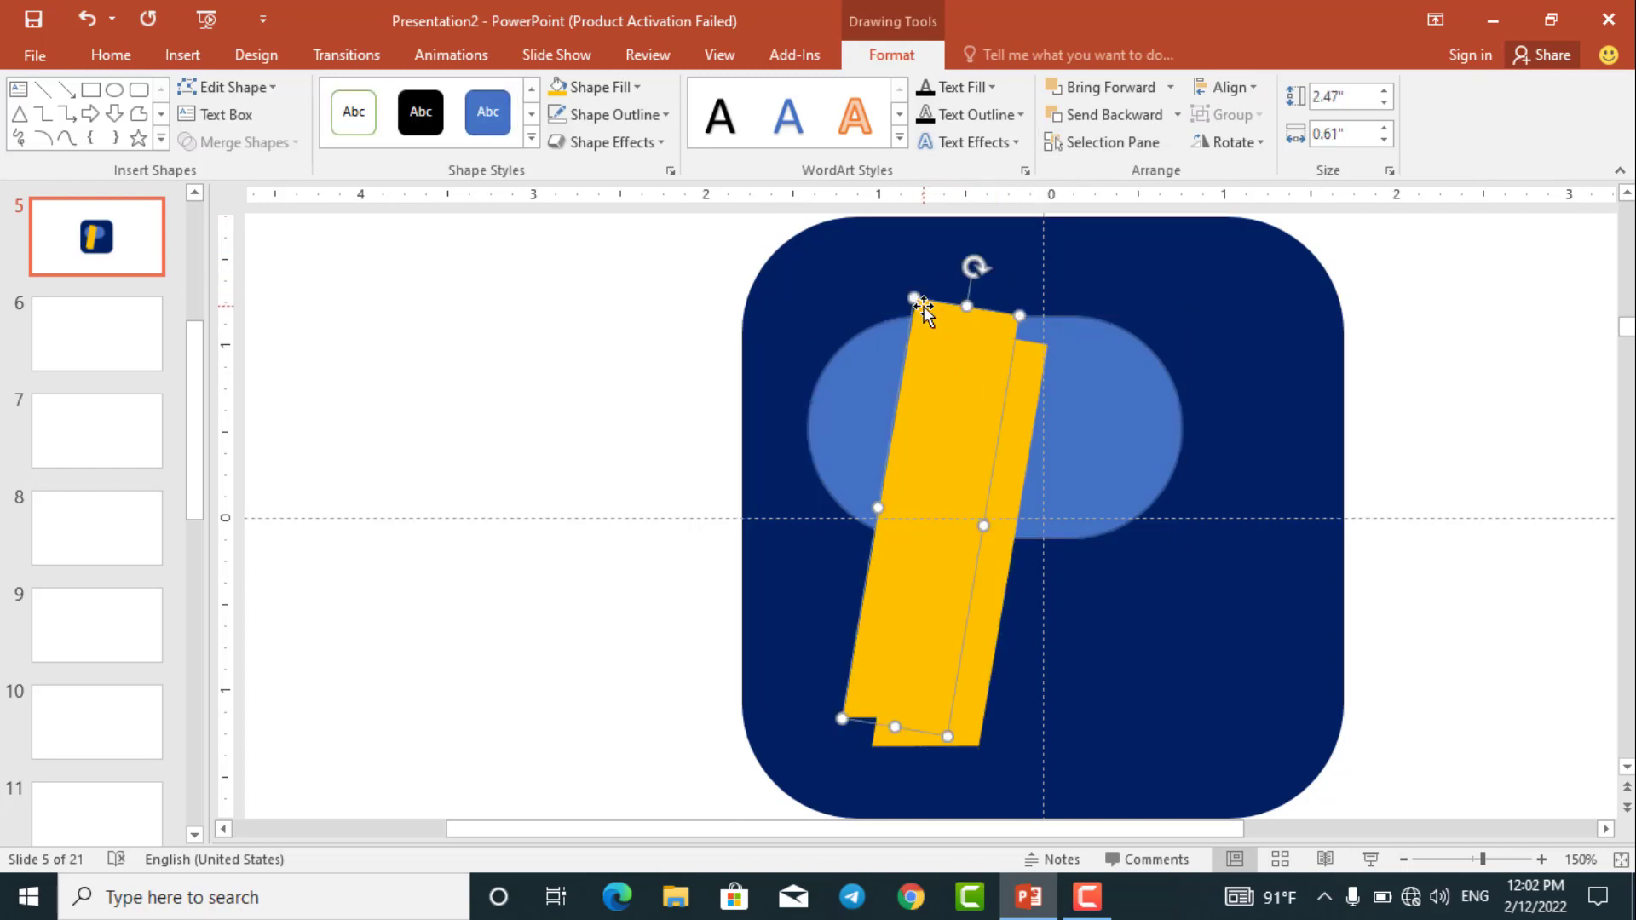
drag(924, 305, 569, 305)
key(ctrl+z)
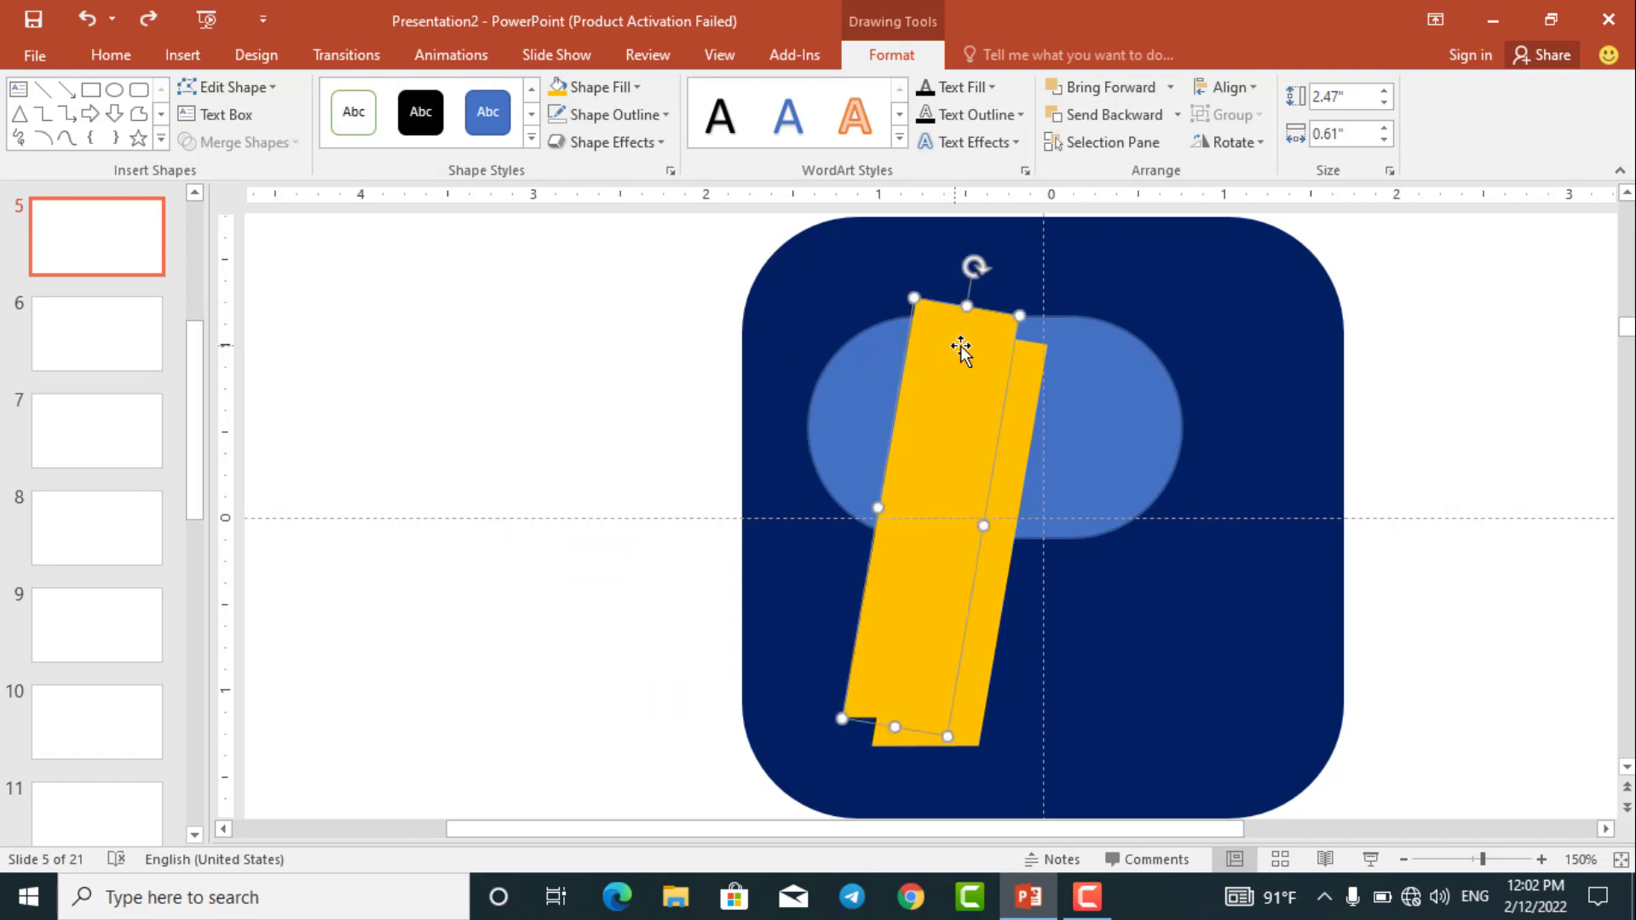
drag(960, 349, 1480, 358)
Step: Fragment the light blue pill with the yellow bar overlapping it
click(1066, 406)
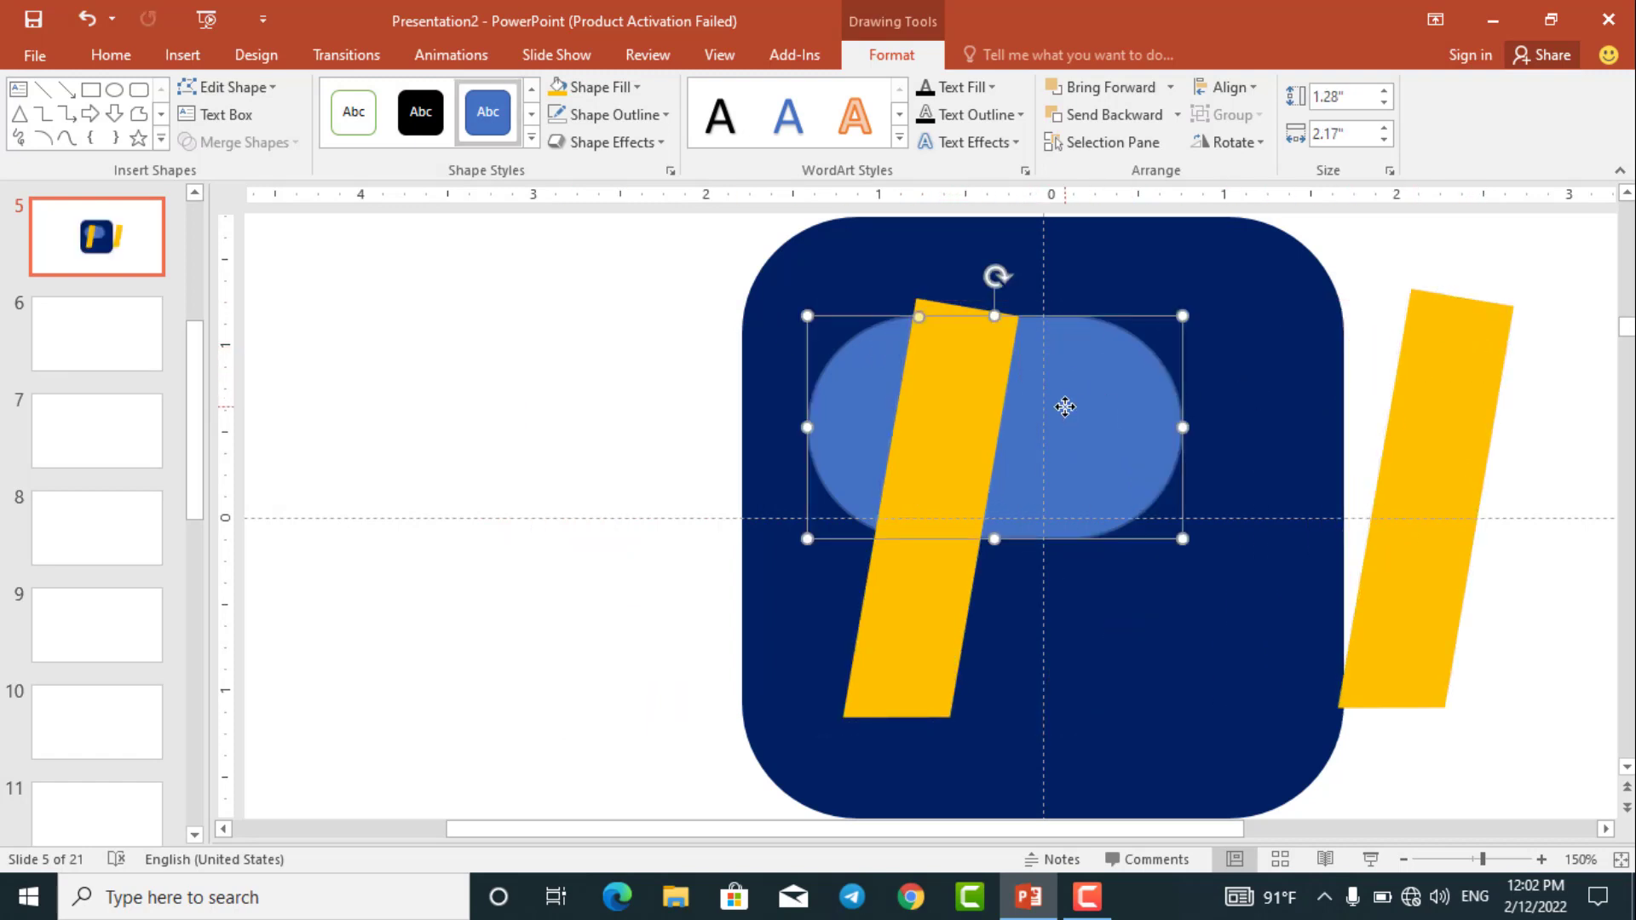
ctrl+click(906, 401)
click(304, 142)
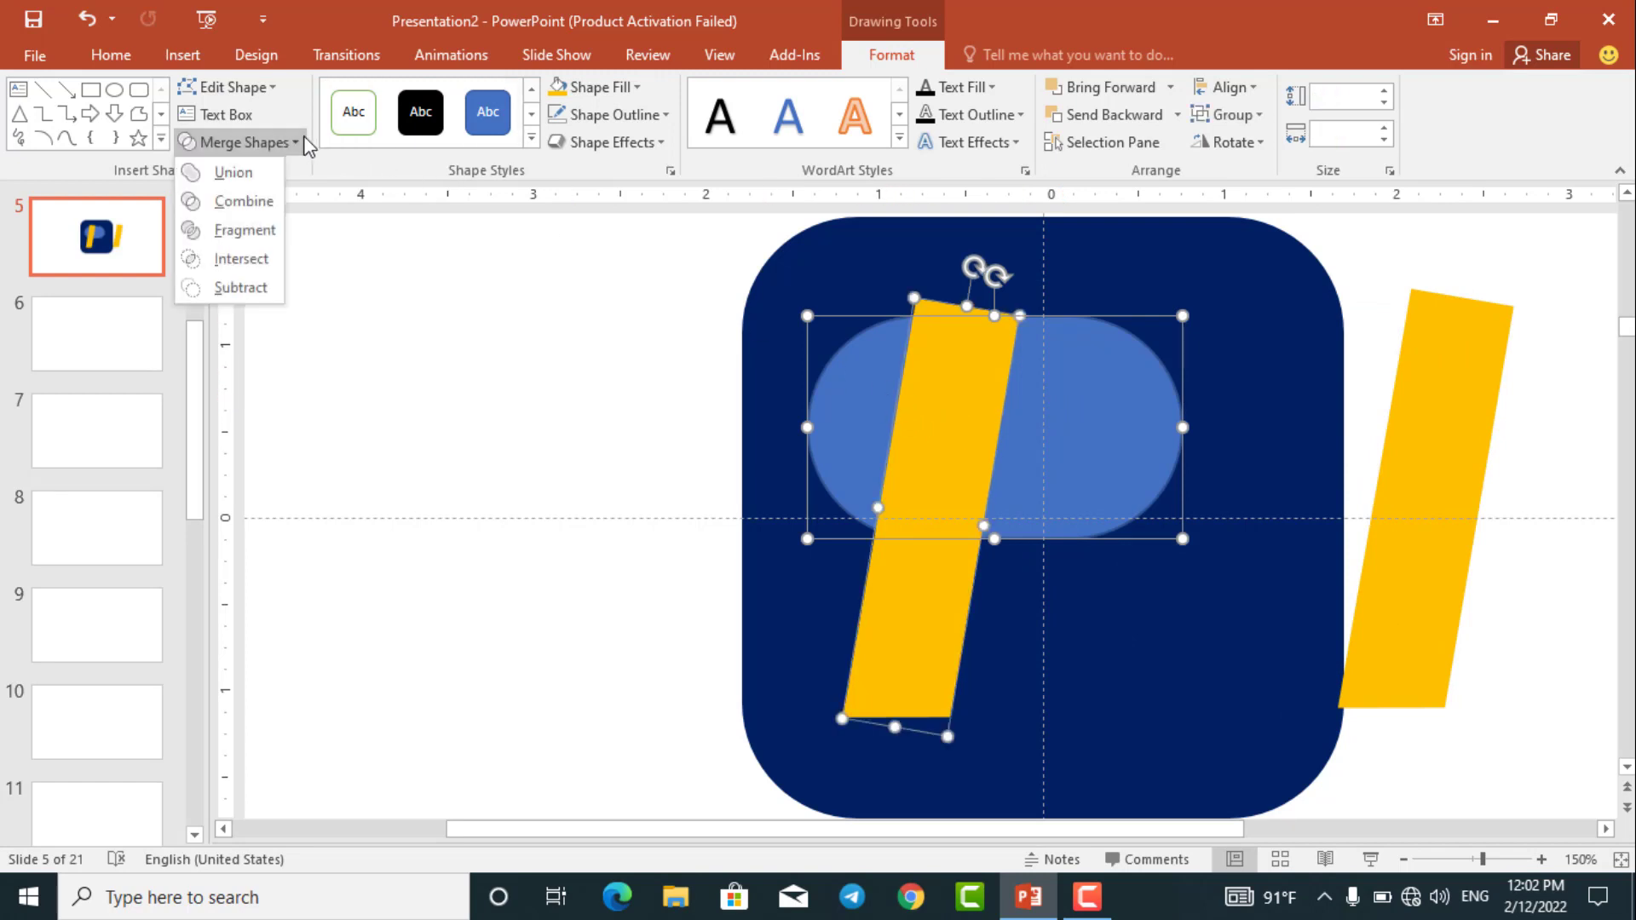
click(251, 230)
click(388, 337)
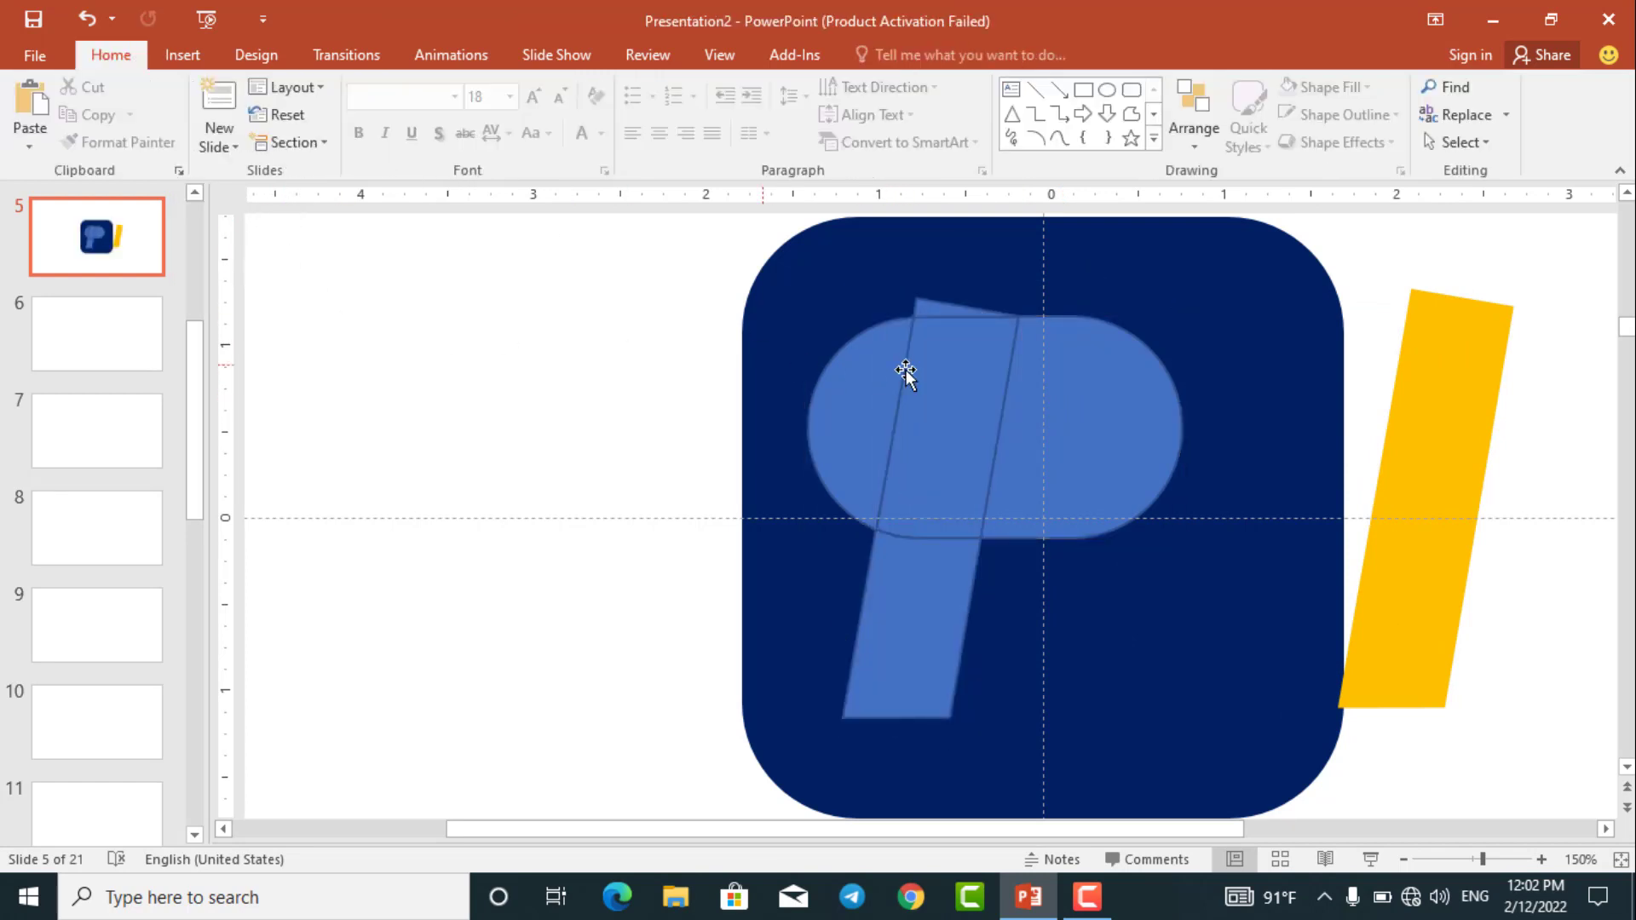
Step: Delete the overlap, left, top and lower stem fragments, keeping only the rounded right piece of the pill
click(927, 340)
key(Delete)
click(891, 392)
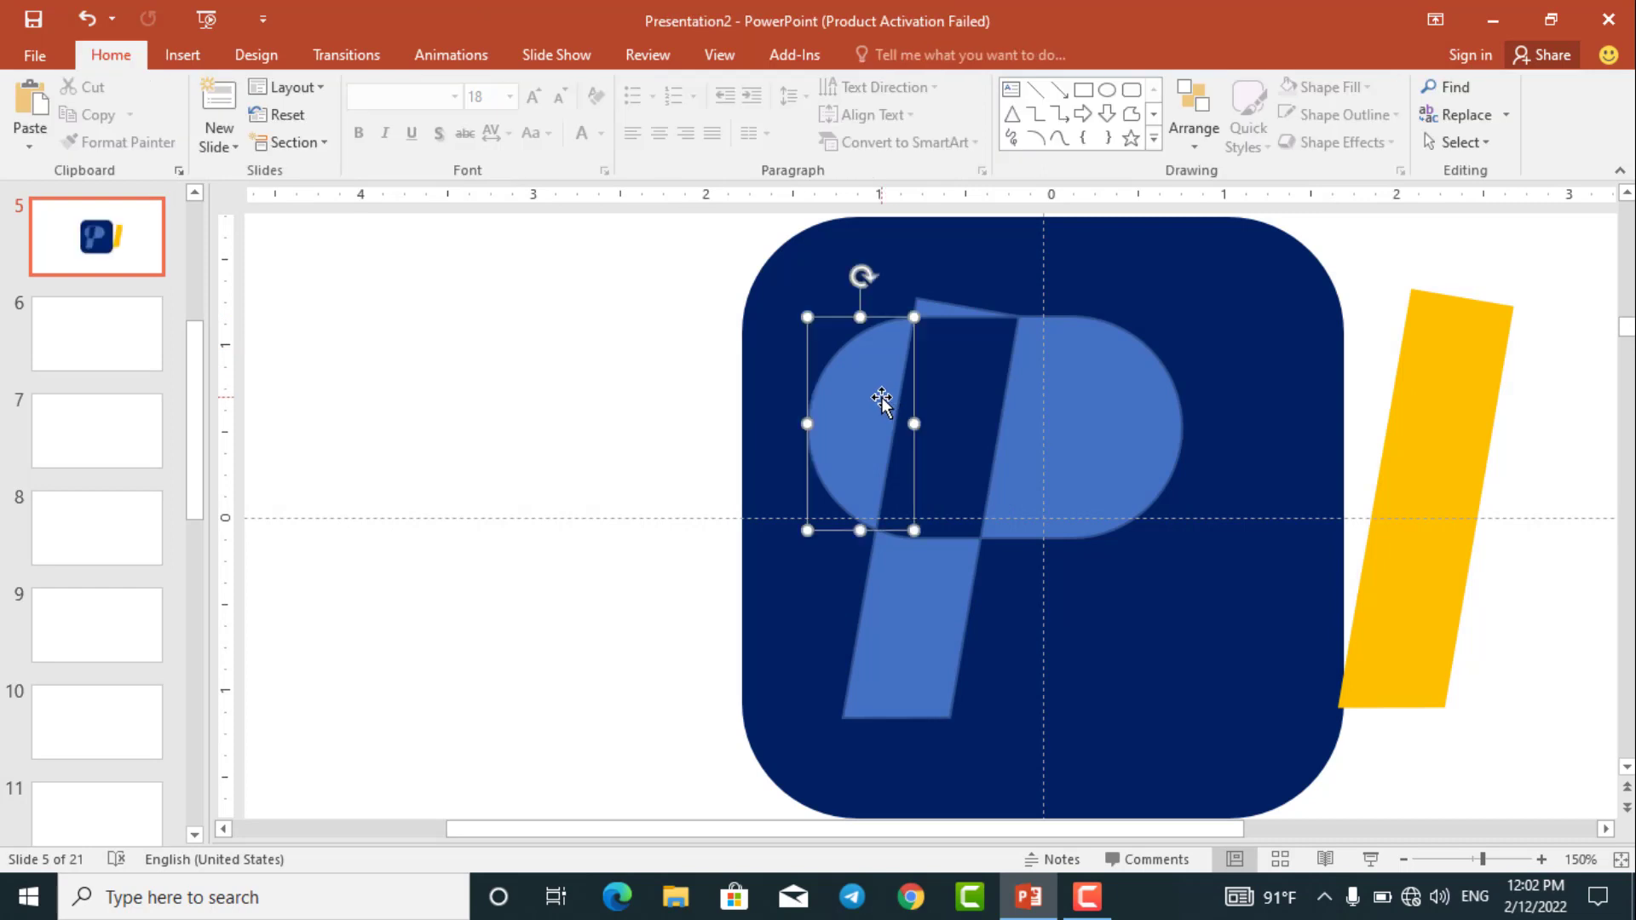
key(Delete)
click(929, 311)
key(Delete)
click(942, 621)
key(Delete)
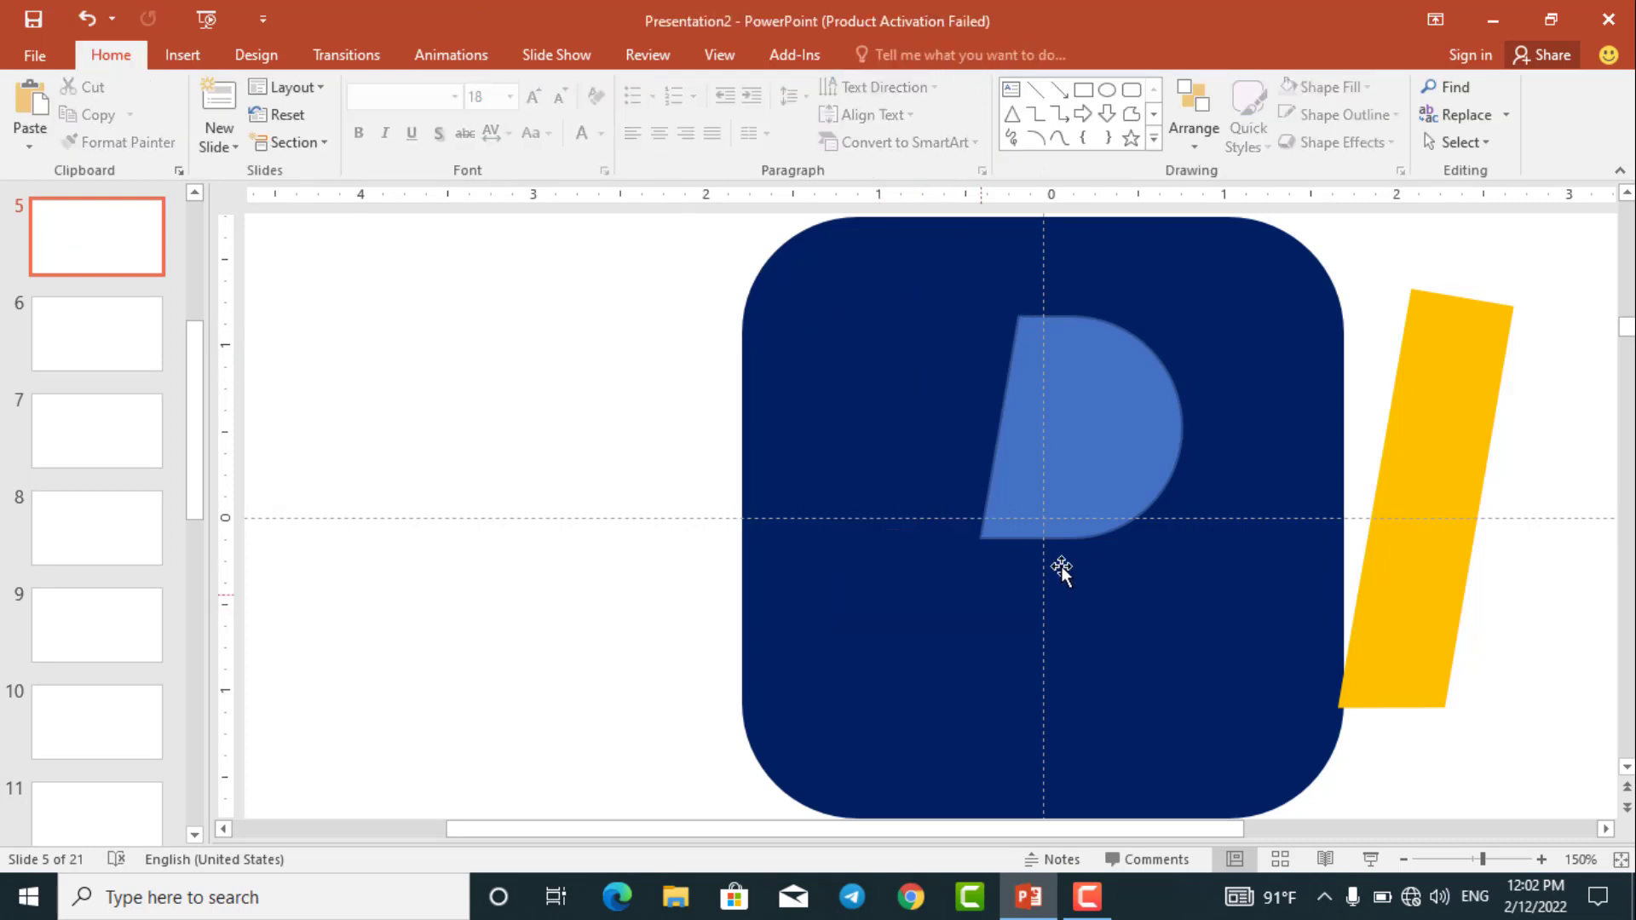
Step: Move the spare yellow bar back into the icon, flush against the slanted edge of the light blue piece
drag(1439, 402, 945, 404)
scroll(989, 304, up, 5)
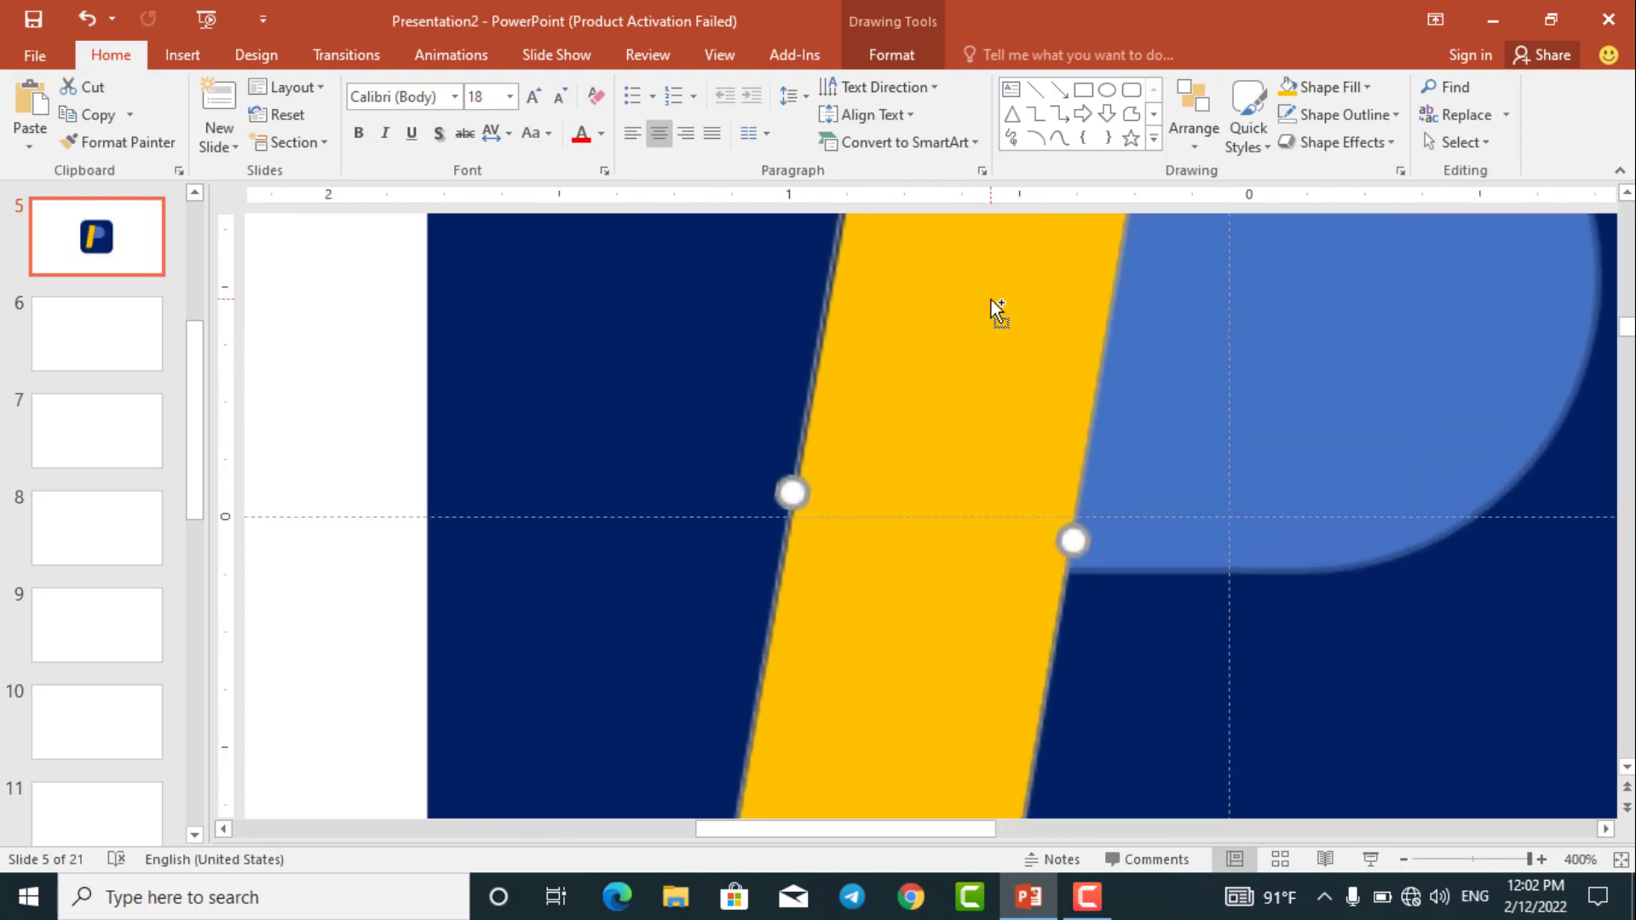
scroll(990, 300, up, 5)
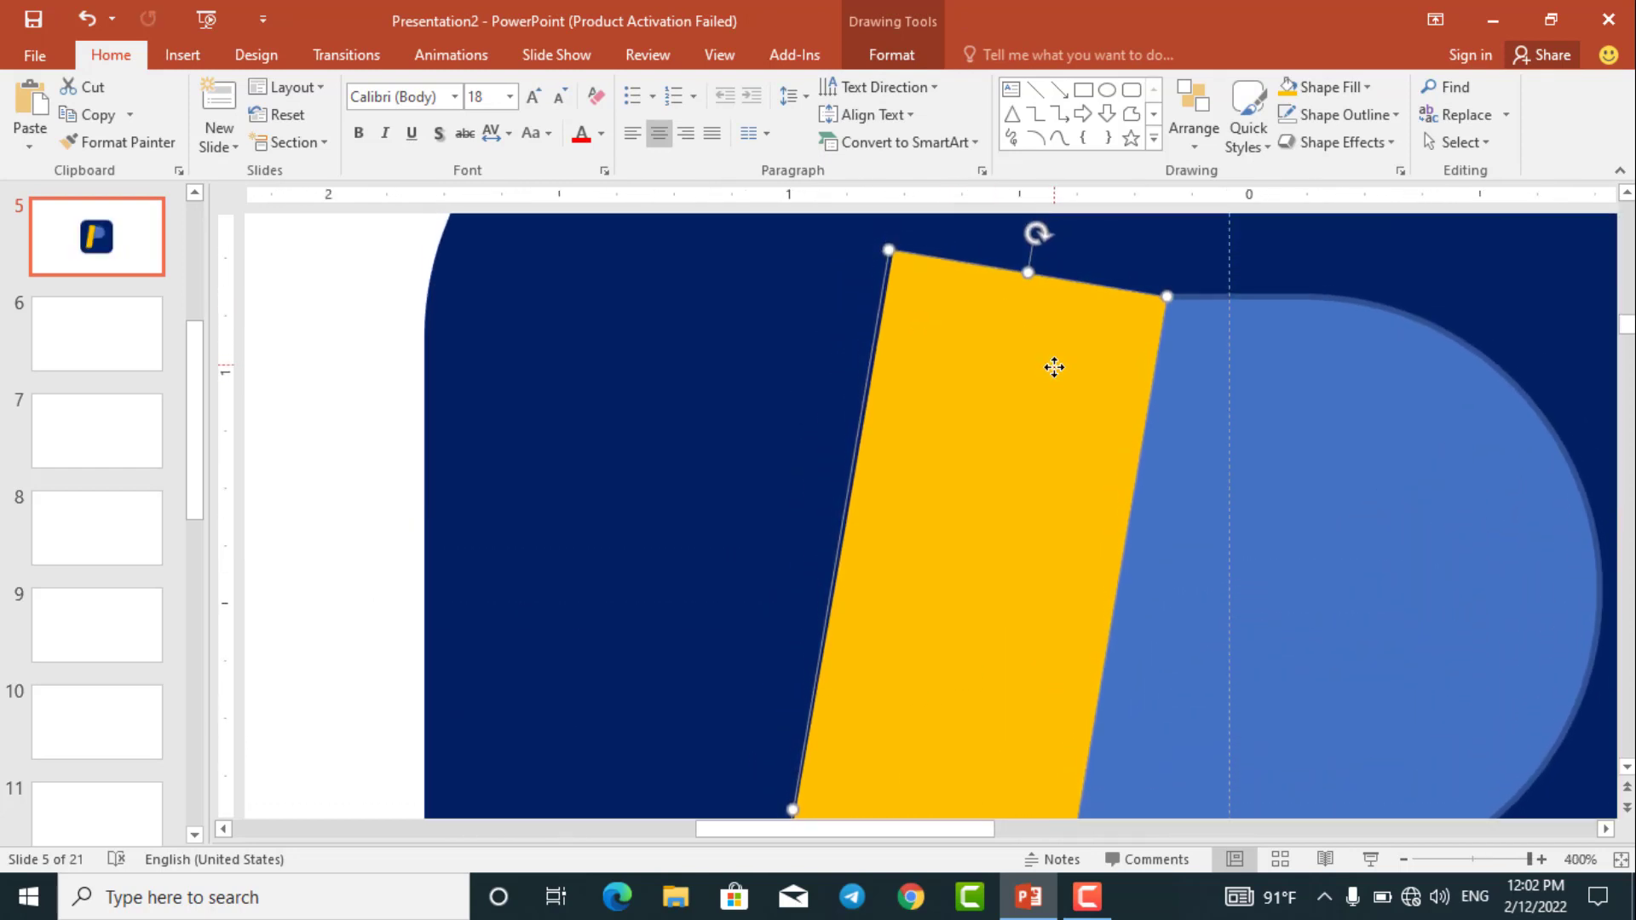
drag(1043, 369, 1060, 361)
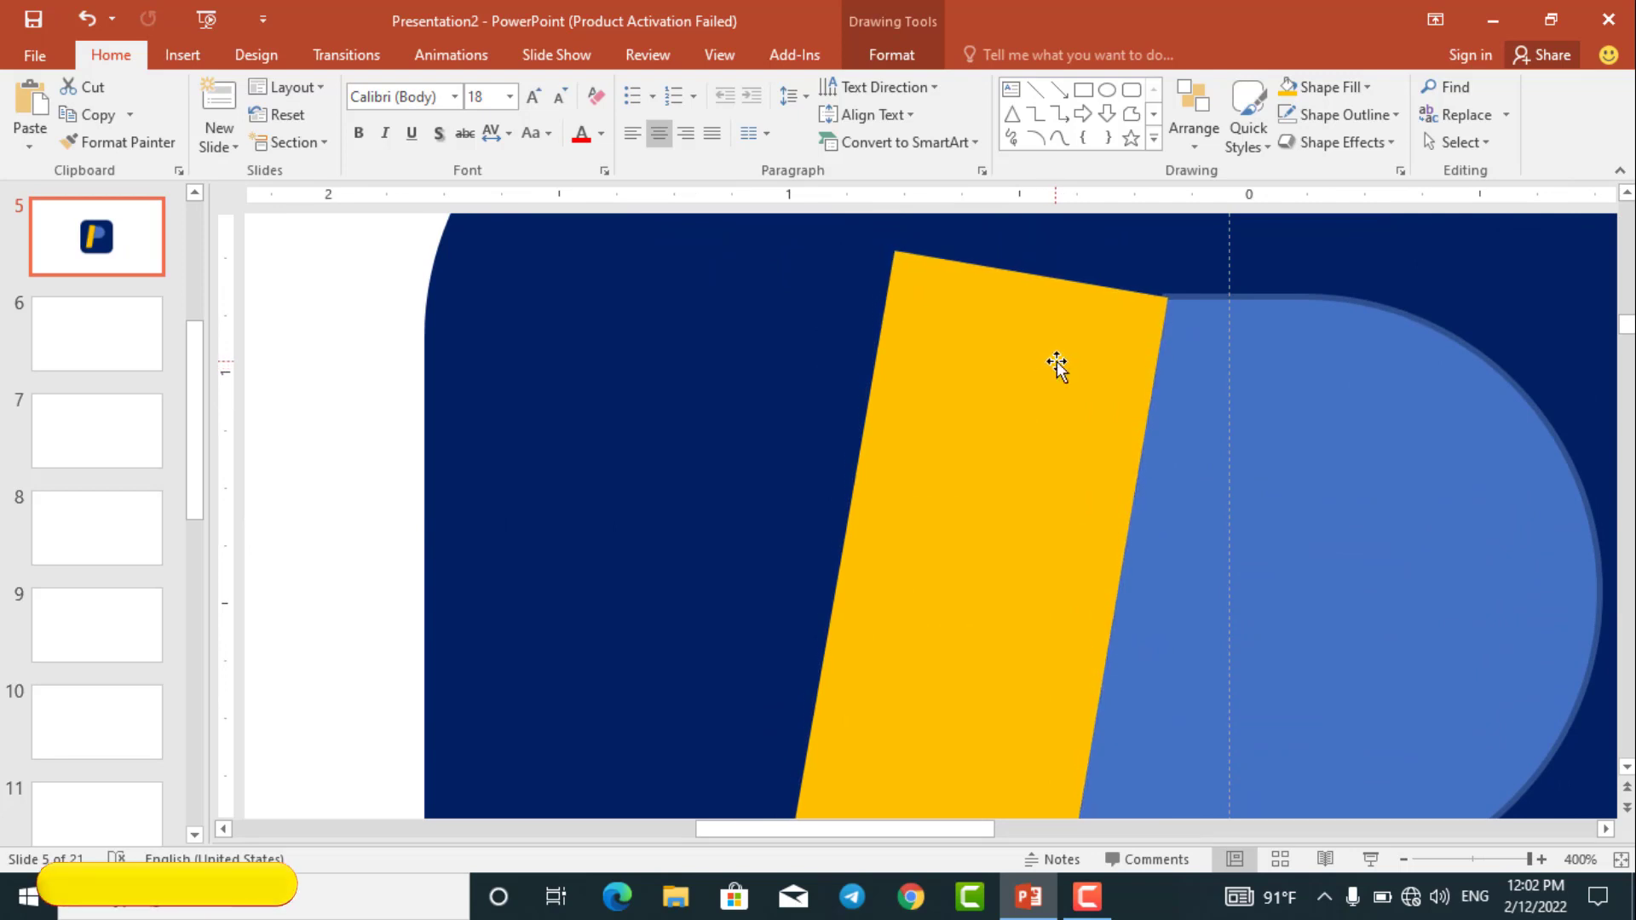
Step: Remove the outline from the light blue rounded piece
click(1249, 403)
click(888, 53)
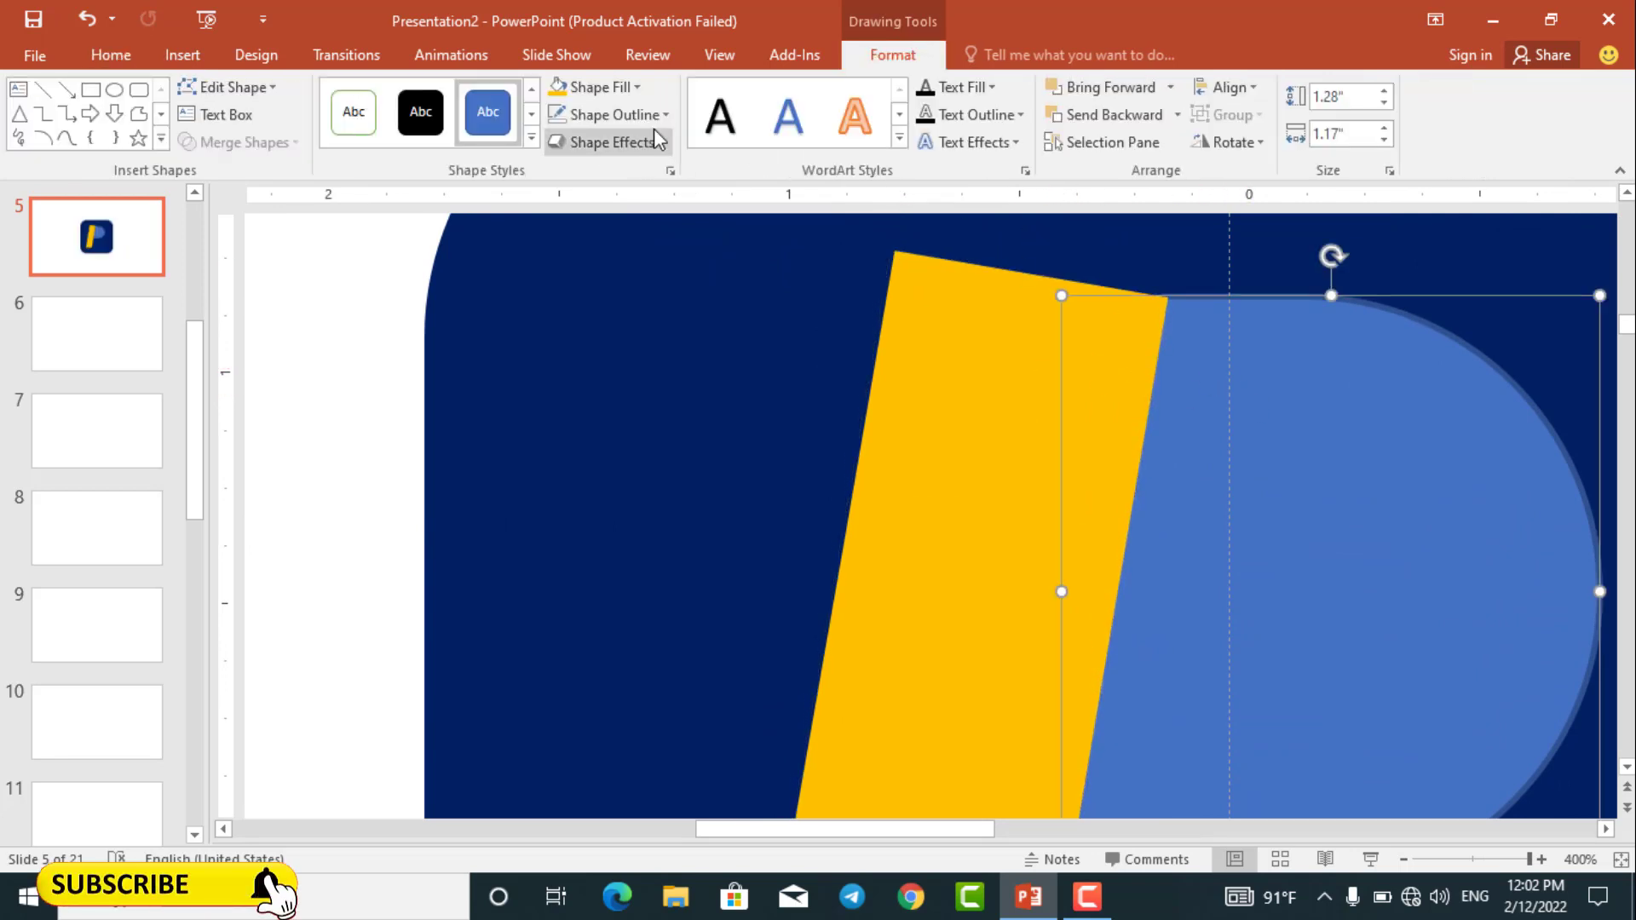
click(666, 115)
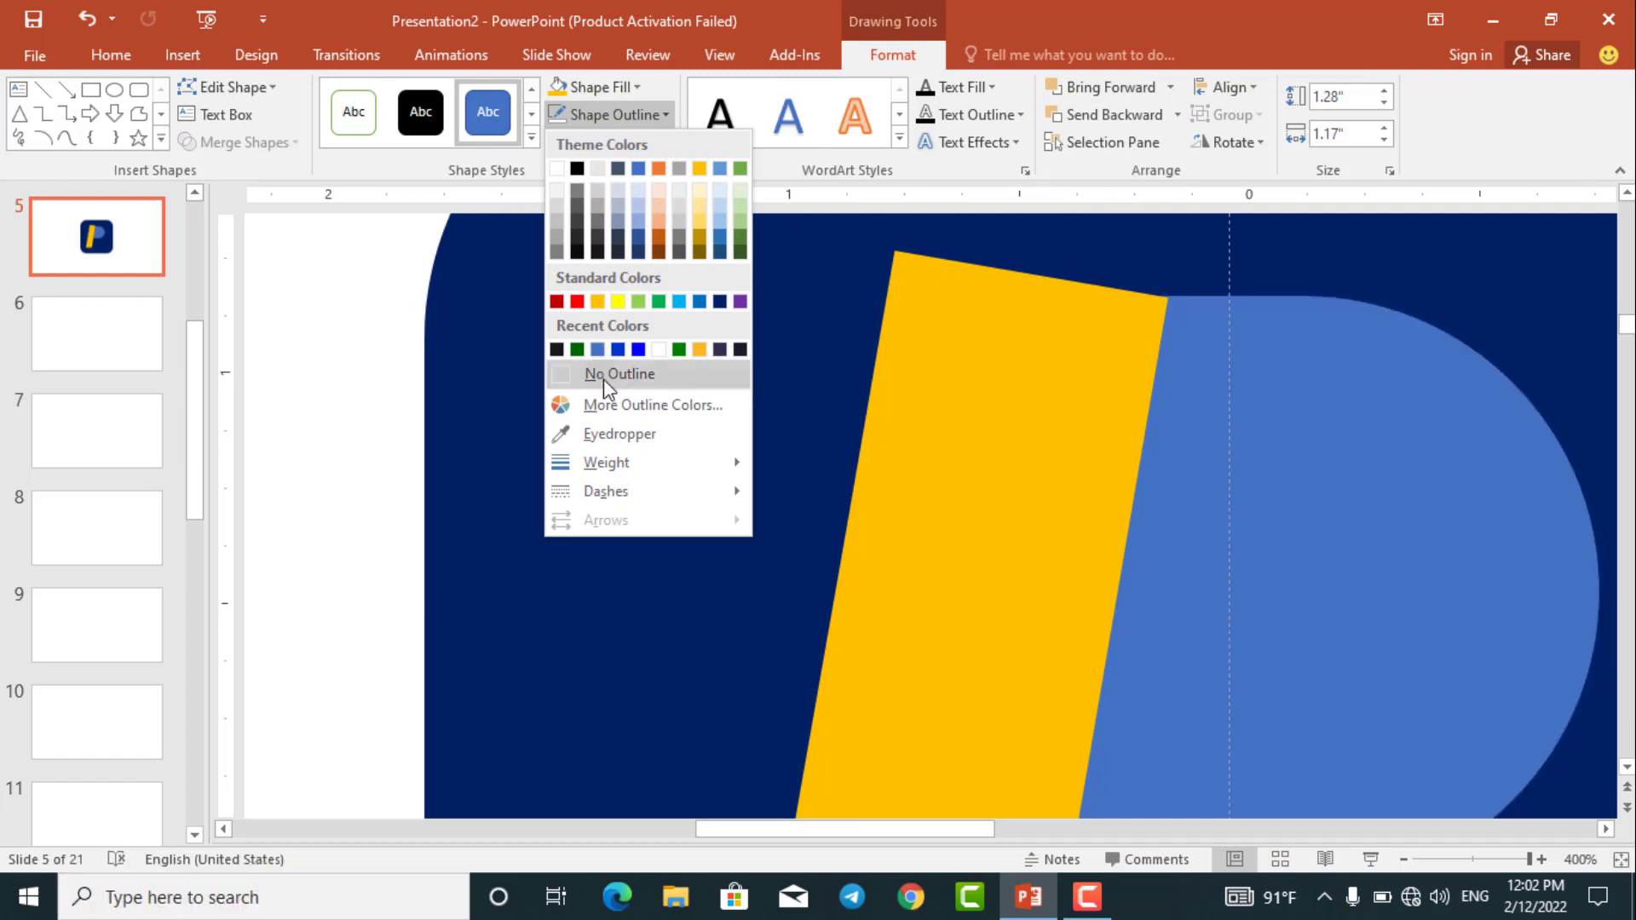
click(605, 373)
click(357, 385)
Step: Nudge the yellow bar against the blue piece and lower its upper-left corner point to level the top edge
click(1059, 369)
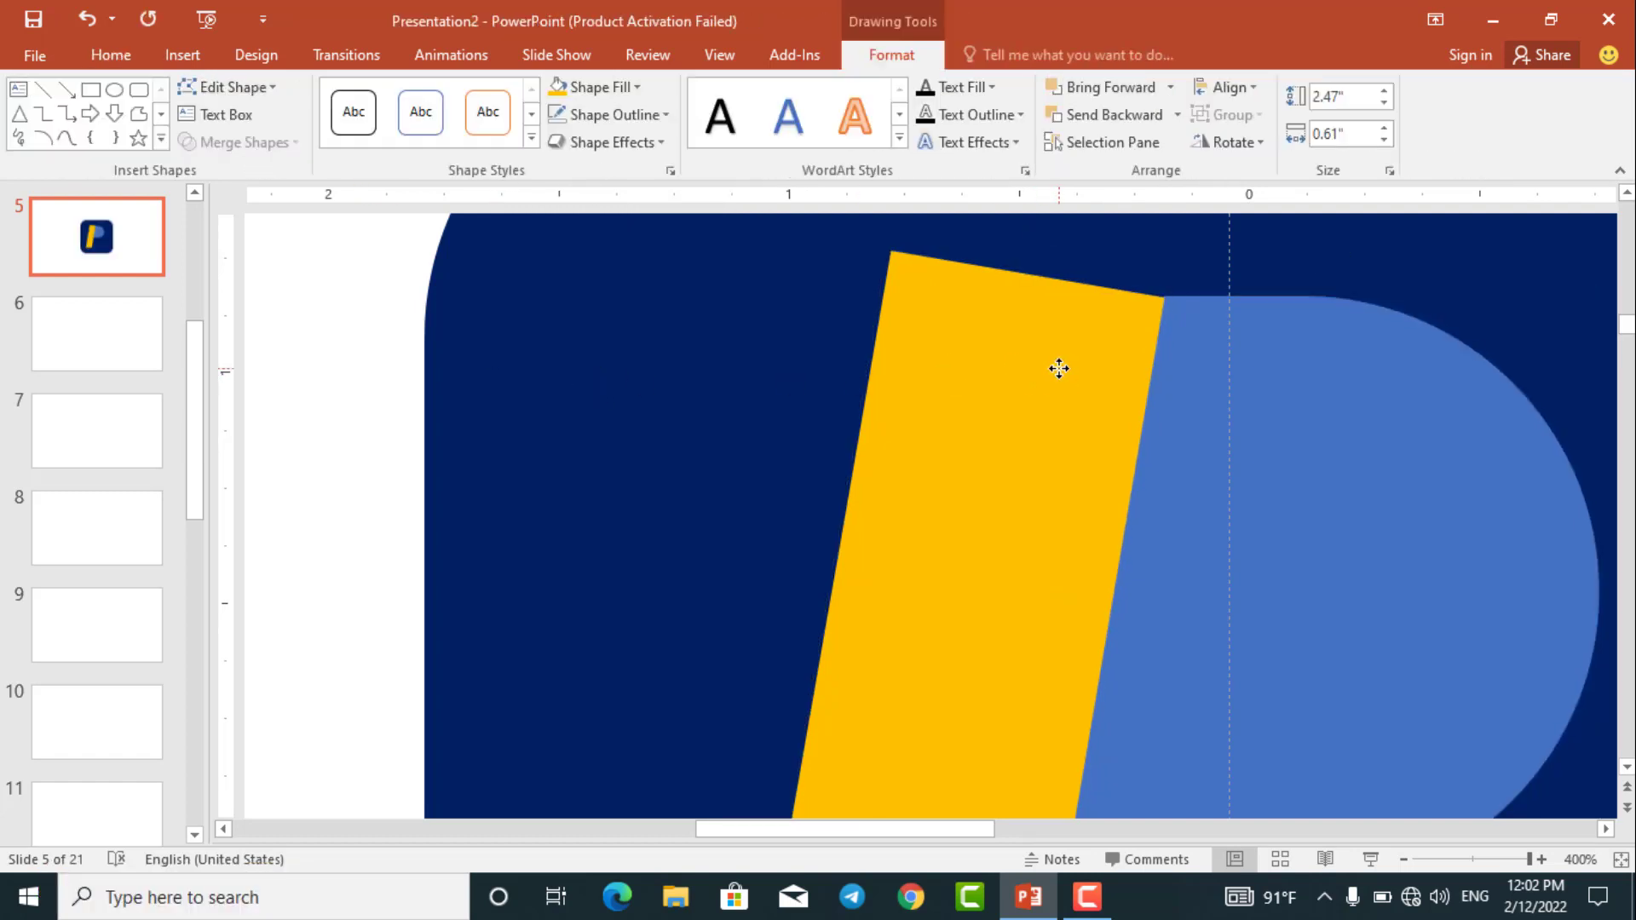
drag(1060, 368, 1059, 361)
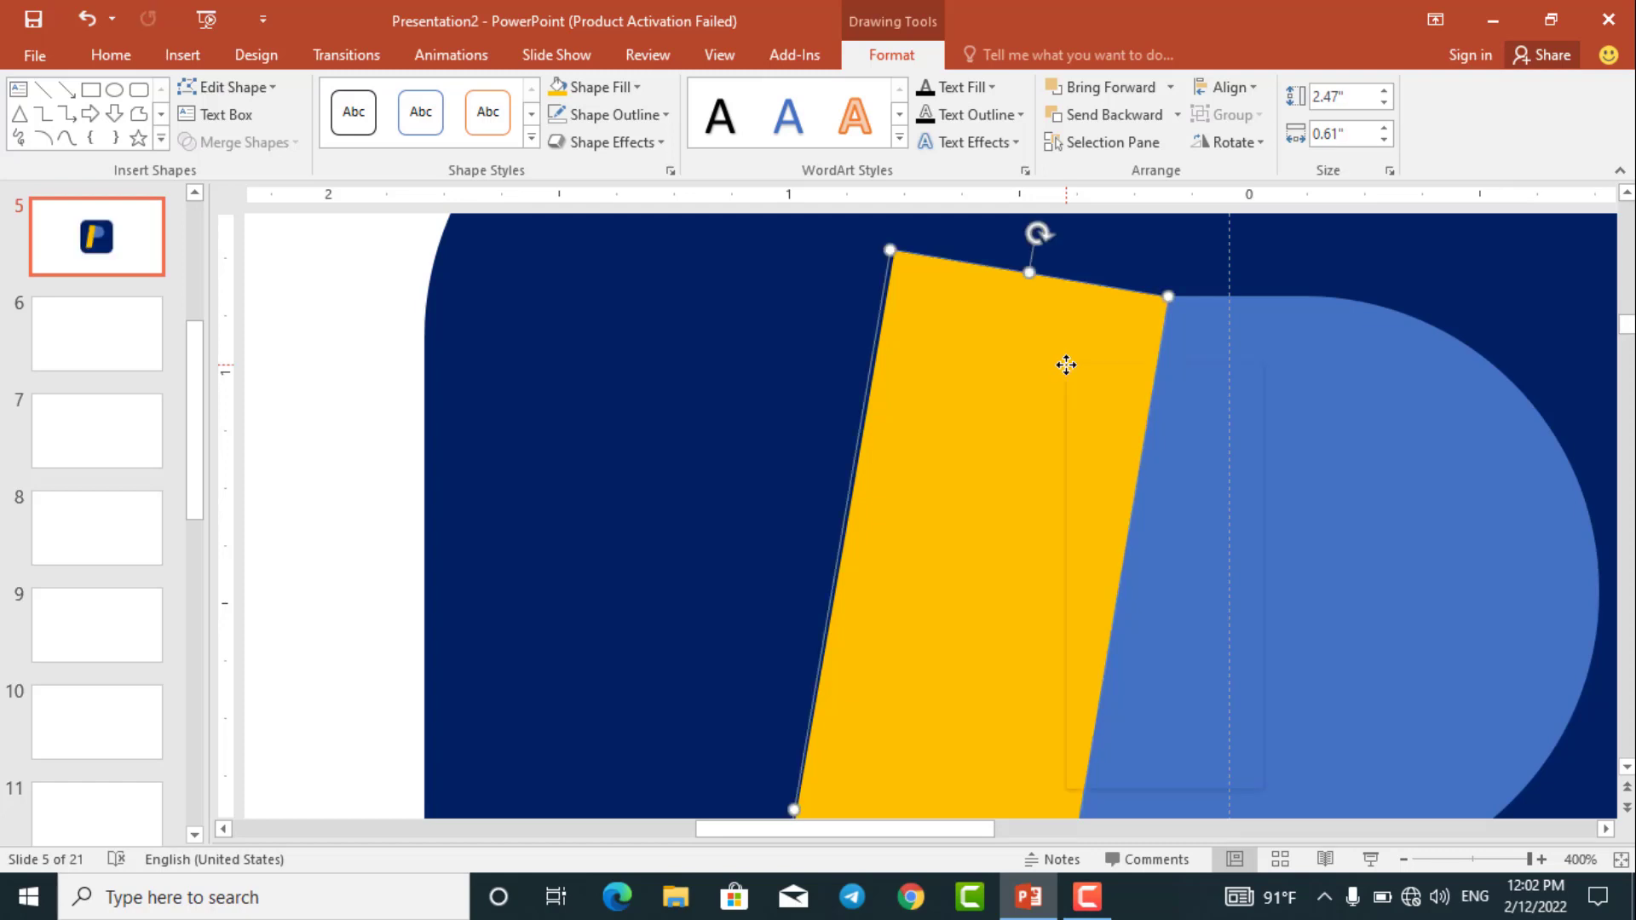
right_click(1066, 364)
click(1100, 531)
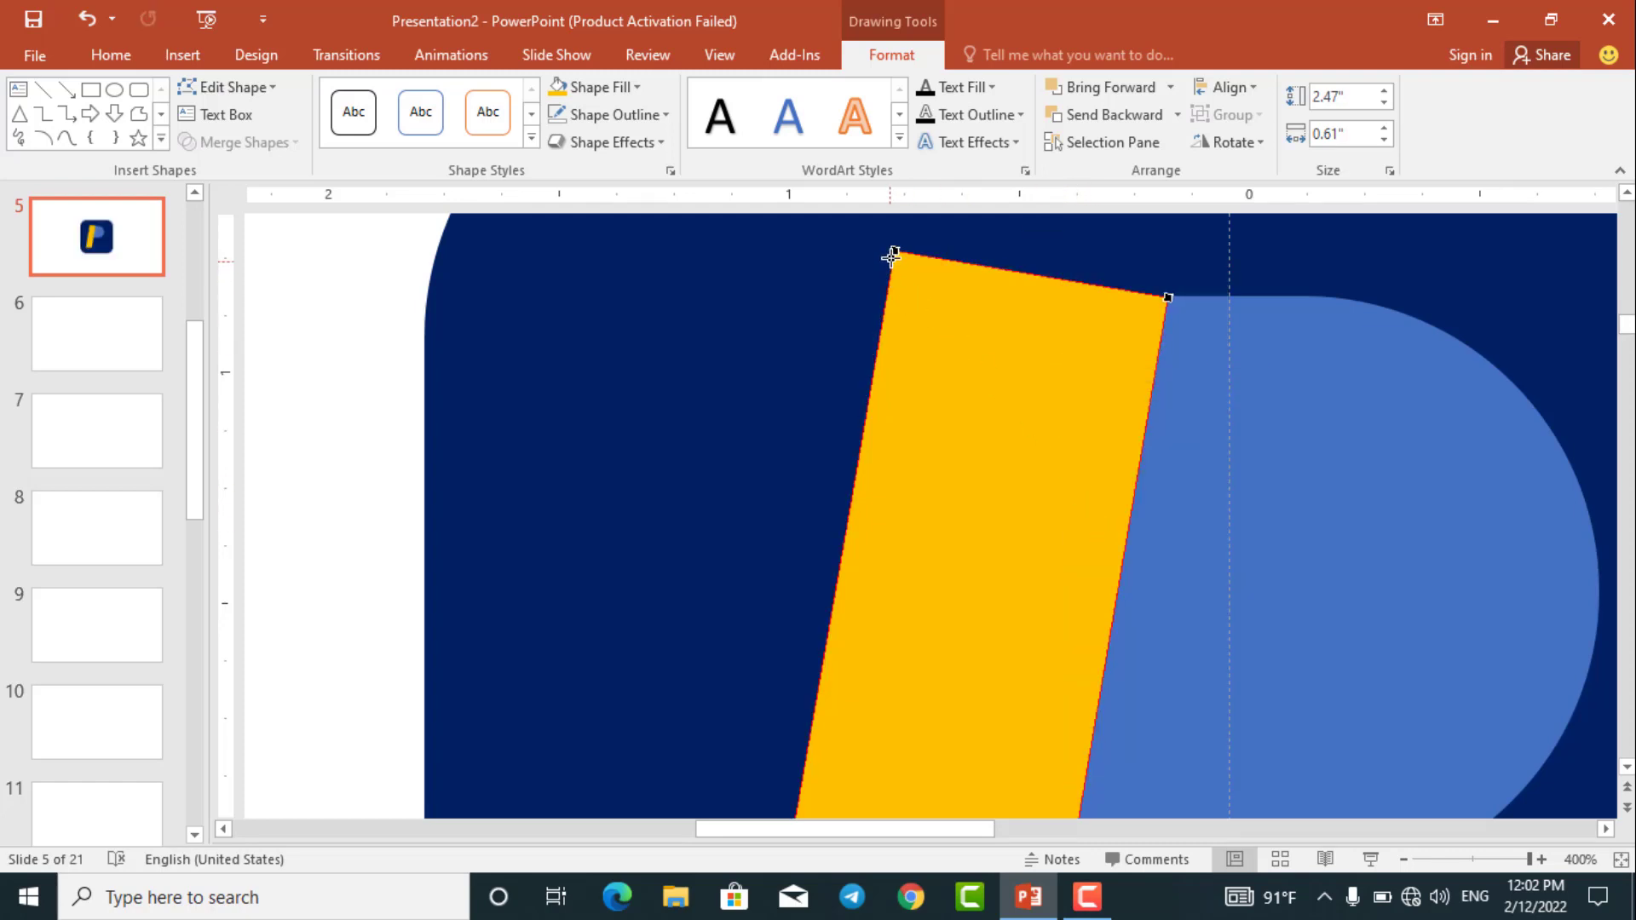
drag(892, 256, 886, 304)
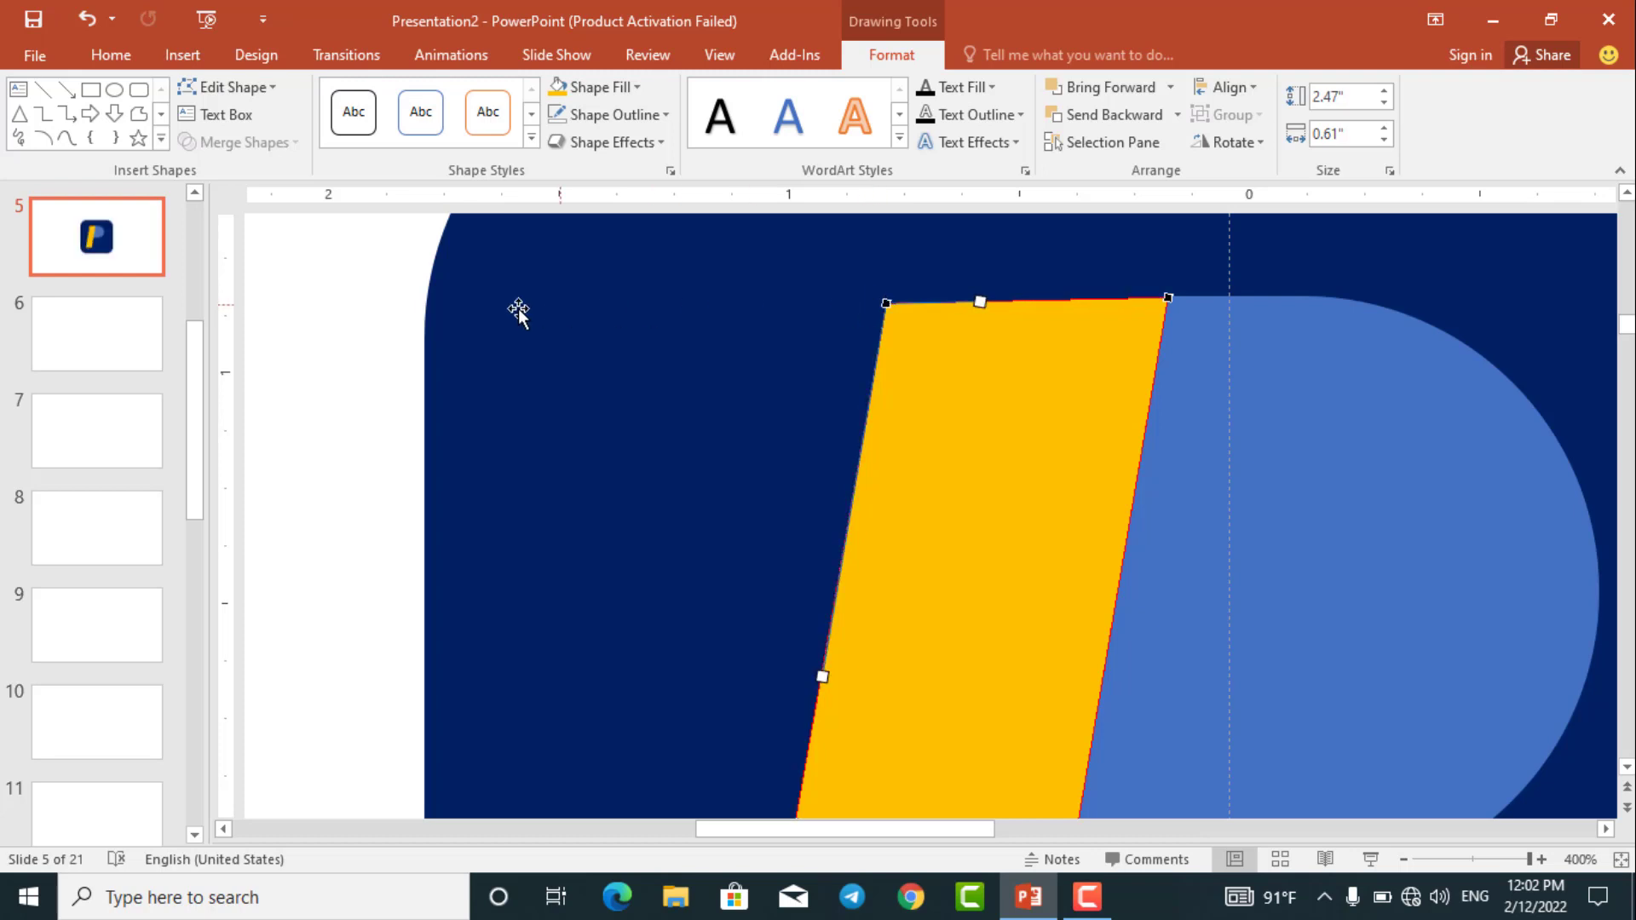
click(380, 318)
Step: Narrow the slanted yellow bar slightly from its outer long side and nudge it left, keeping it against the blue piece
ctrl+scroll(391, 307, down, 5)
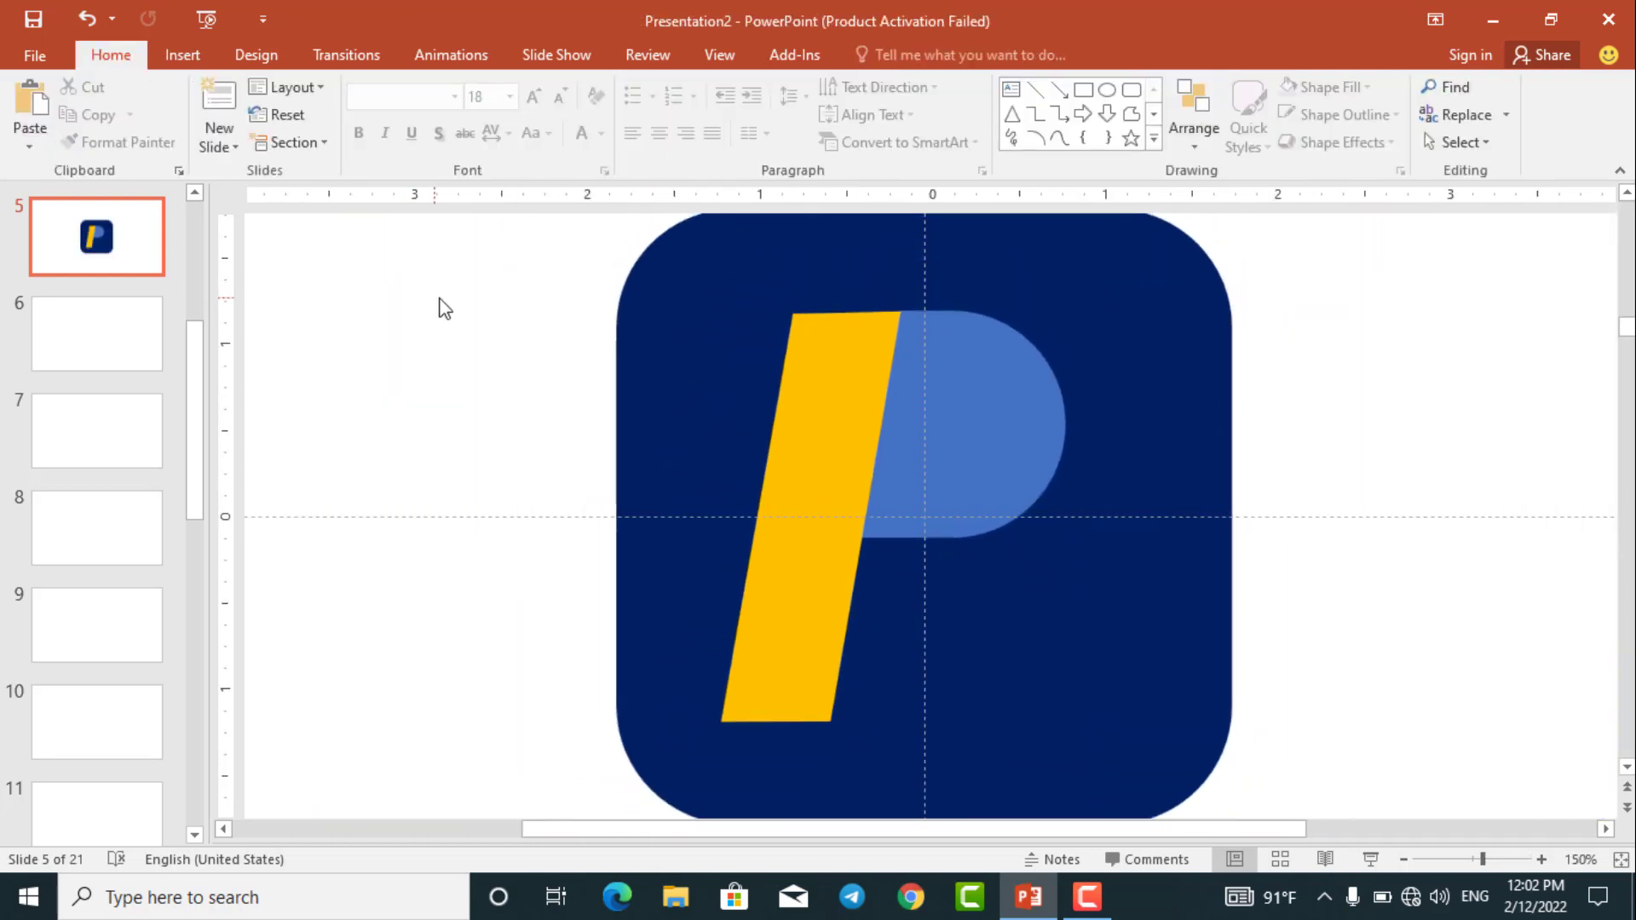
click(911, 371)
shift+click(822, 383)
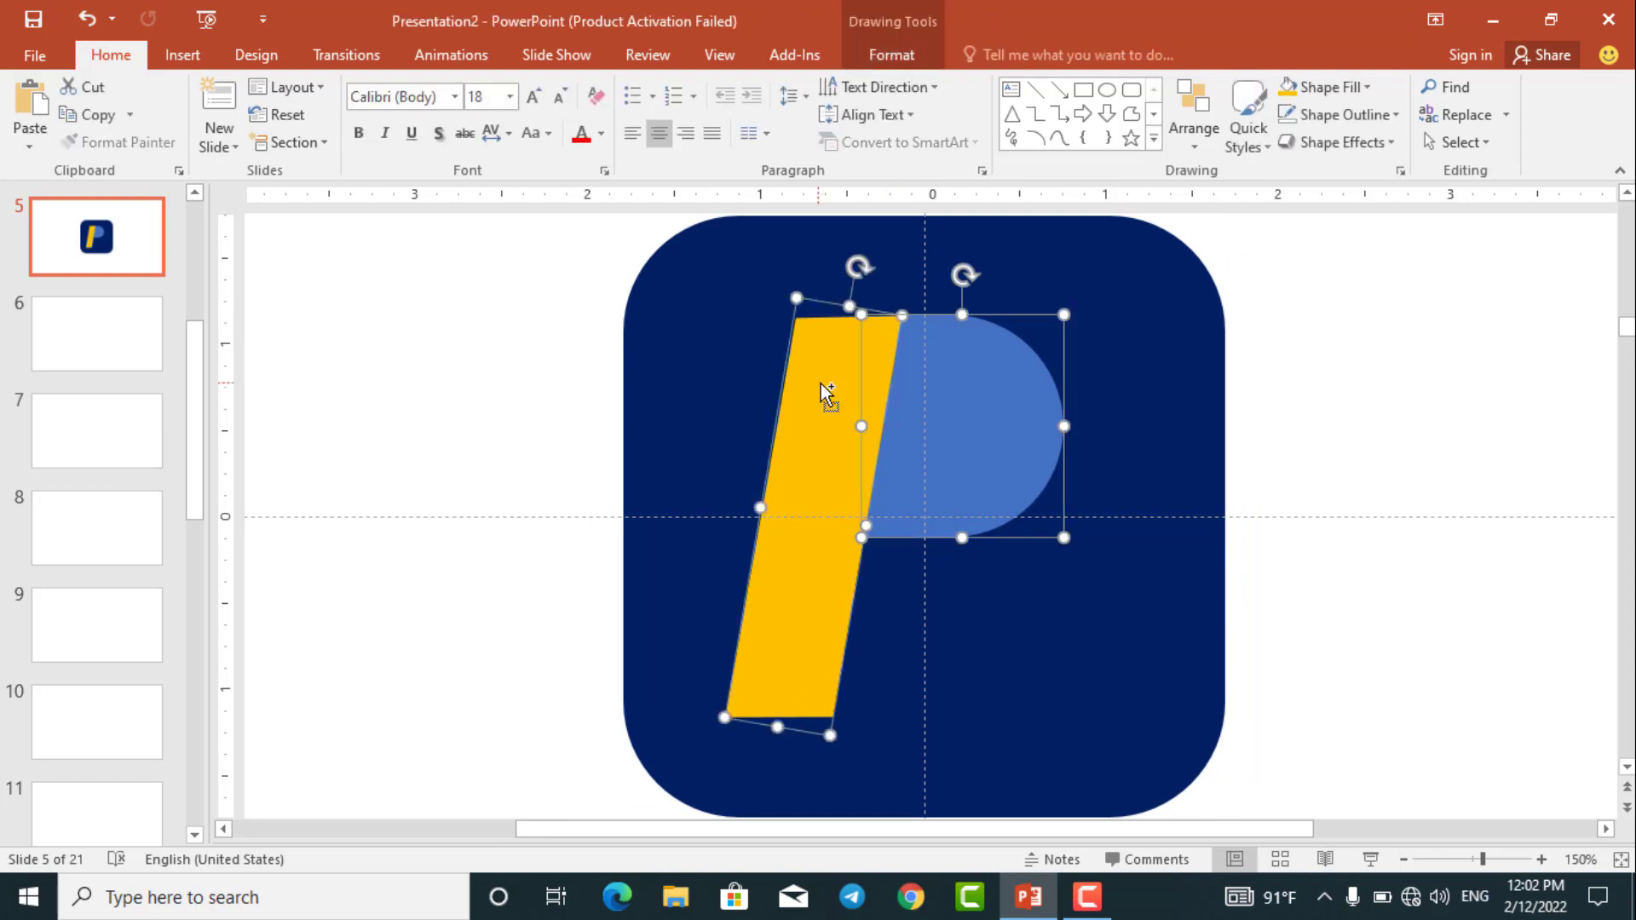
click(592, 327)
click(836, 422)
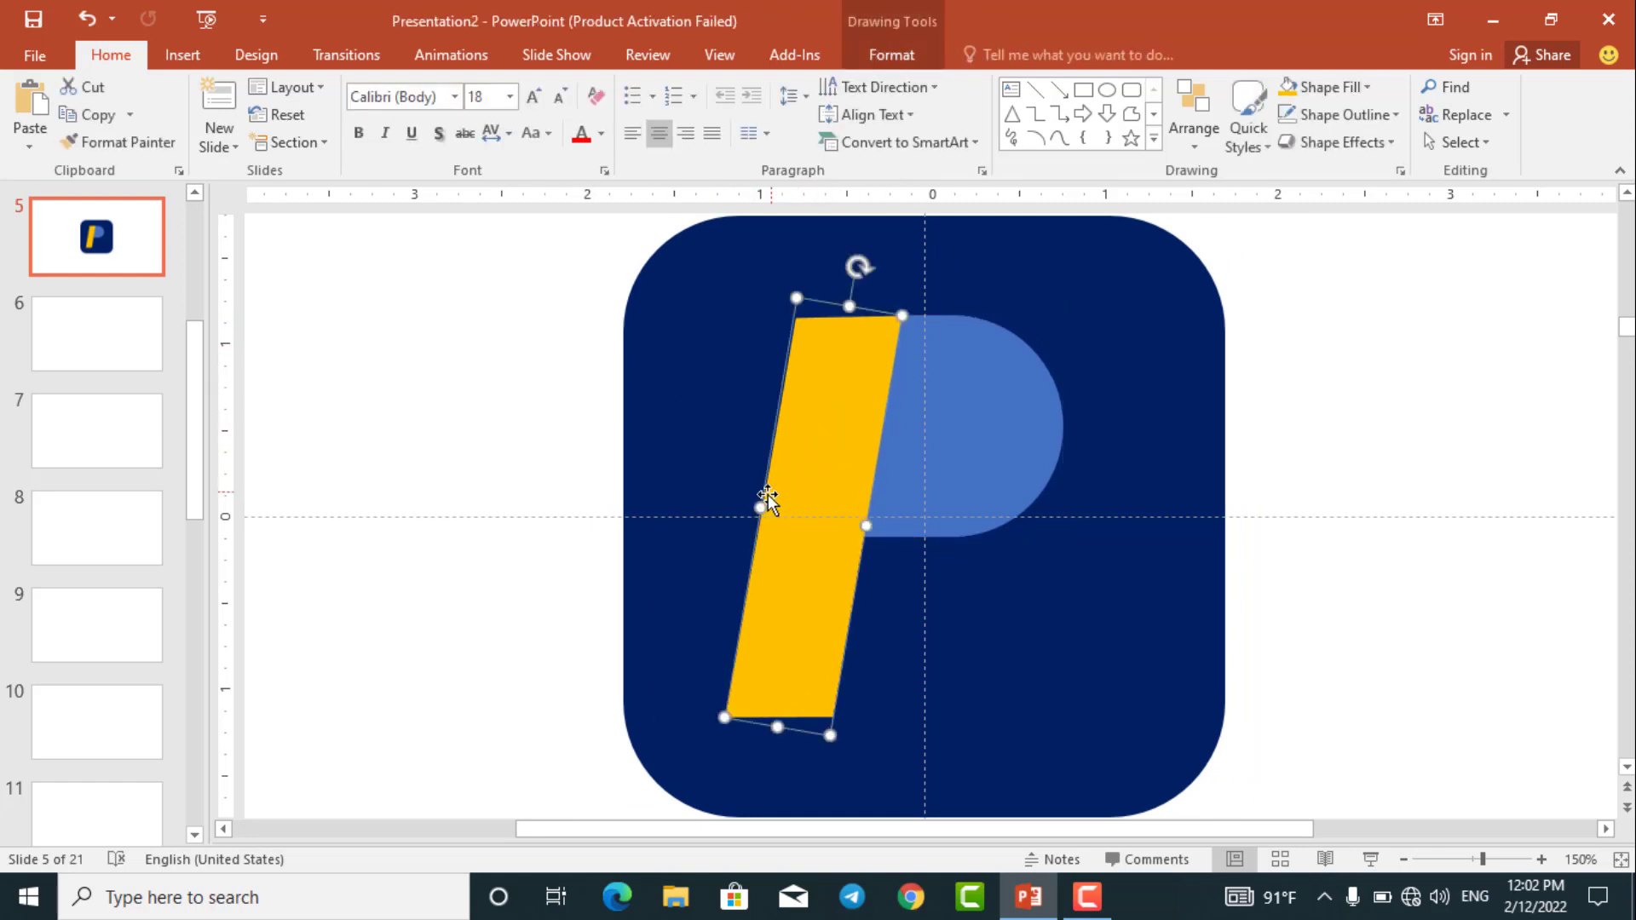
drag(760, 504, 764, 507)
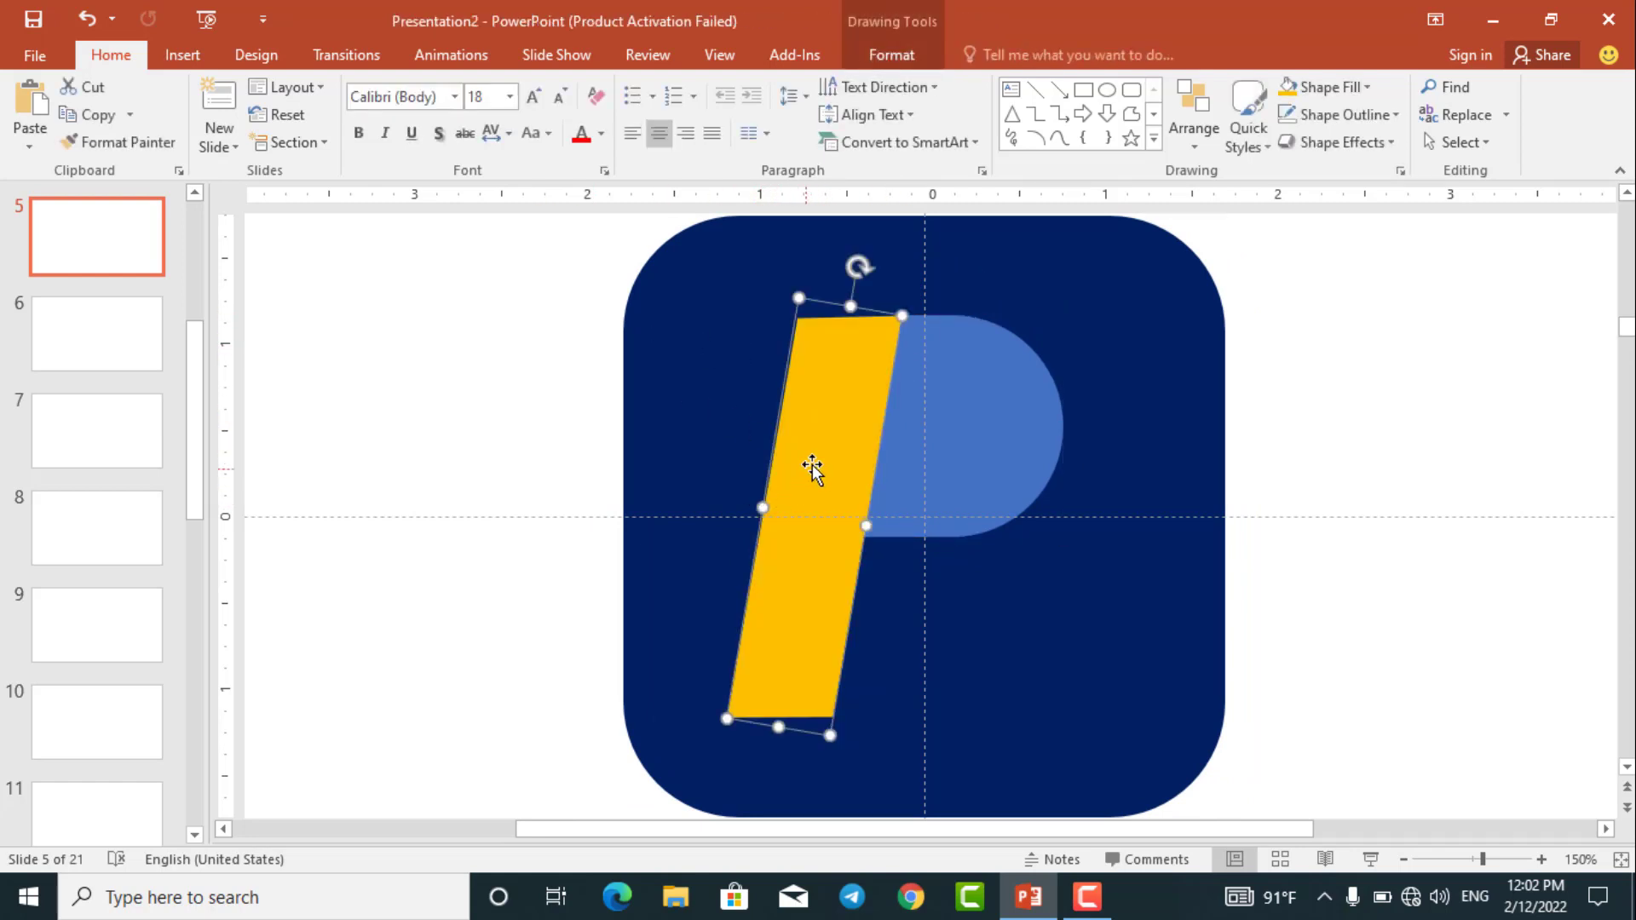
key(ctrl+Left)
Step: Merge the yellow bar and blue rounded piece with Union into a single P and fill it white
shift+click(942, 421)
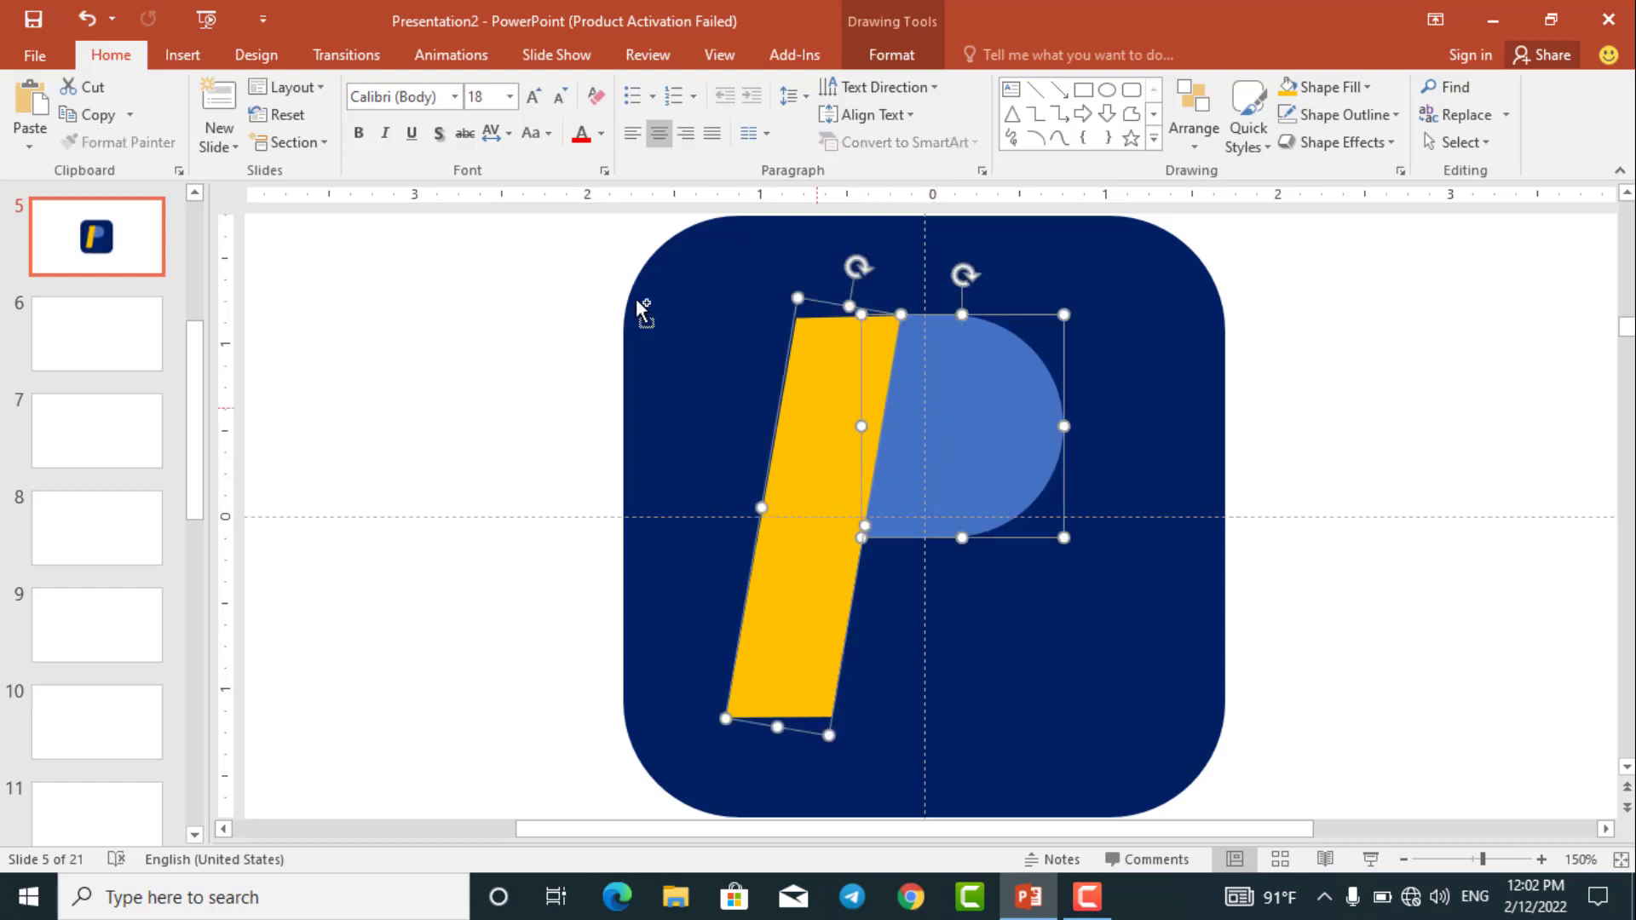
click(878, 60)
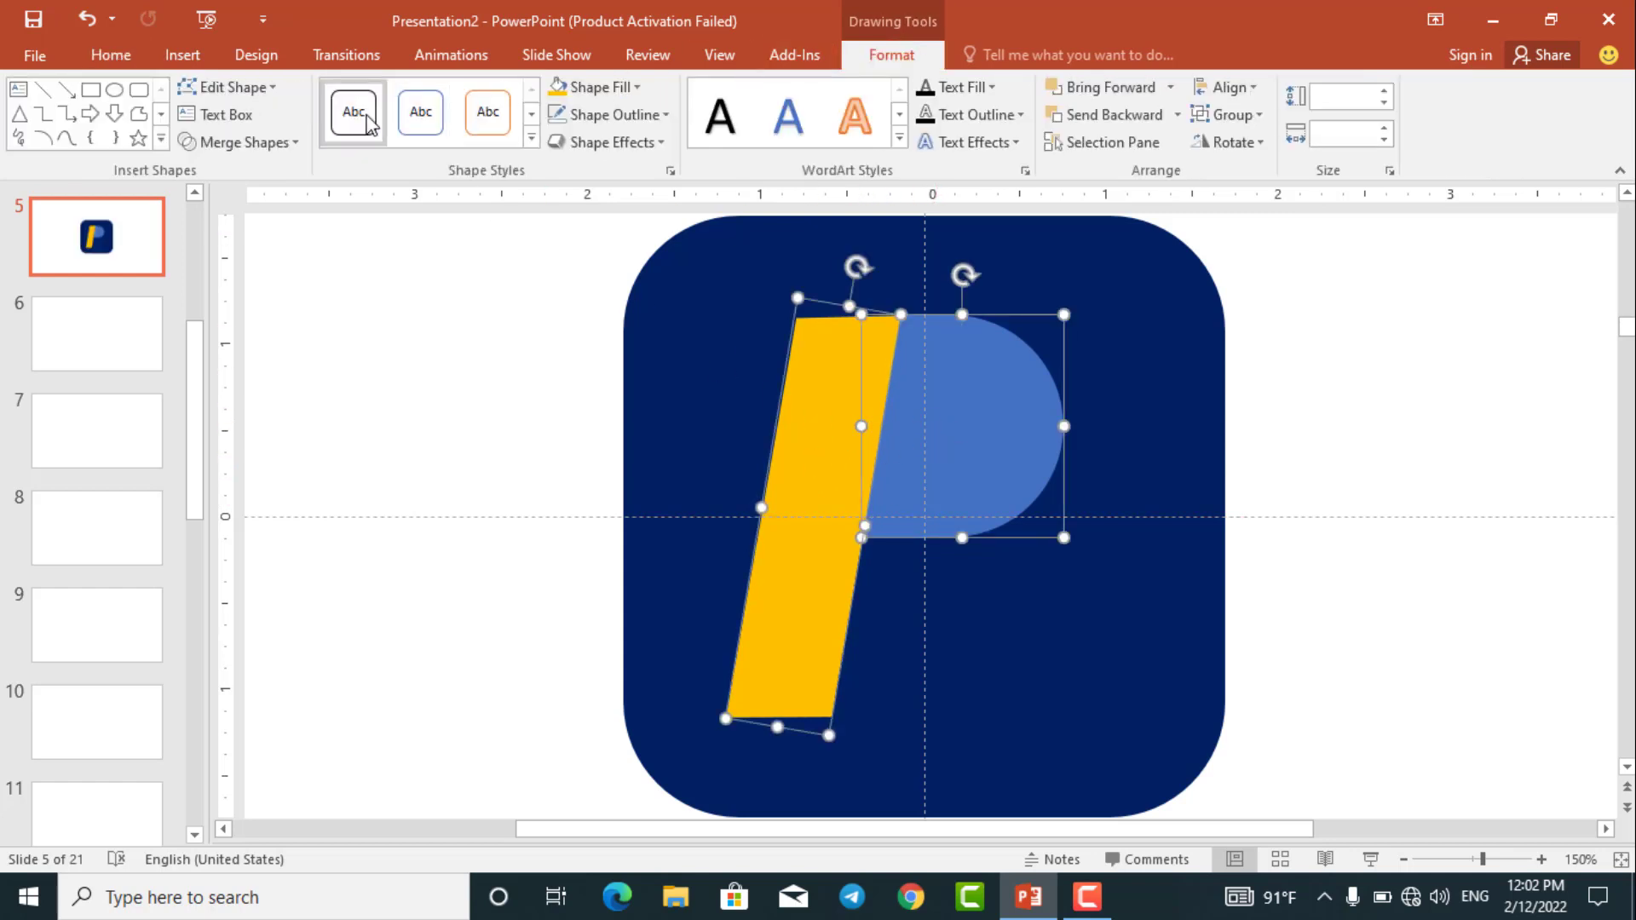
click(297, 143)
click(256, 174)
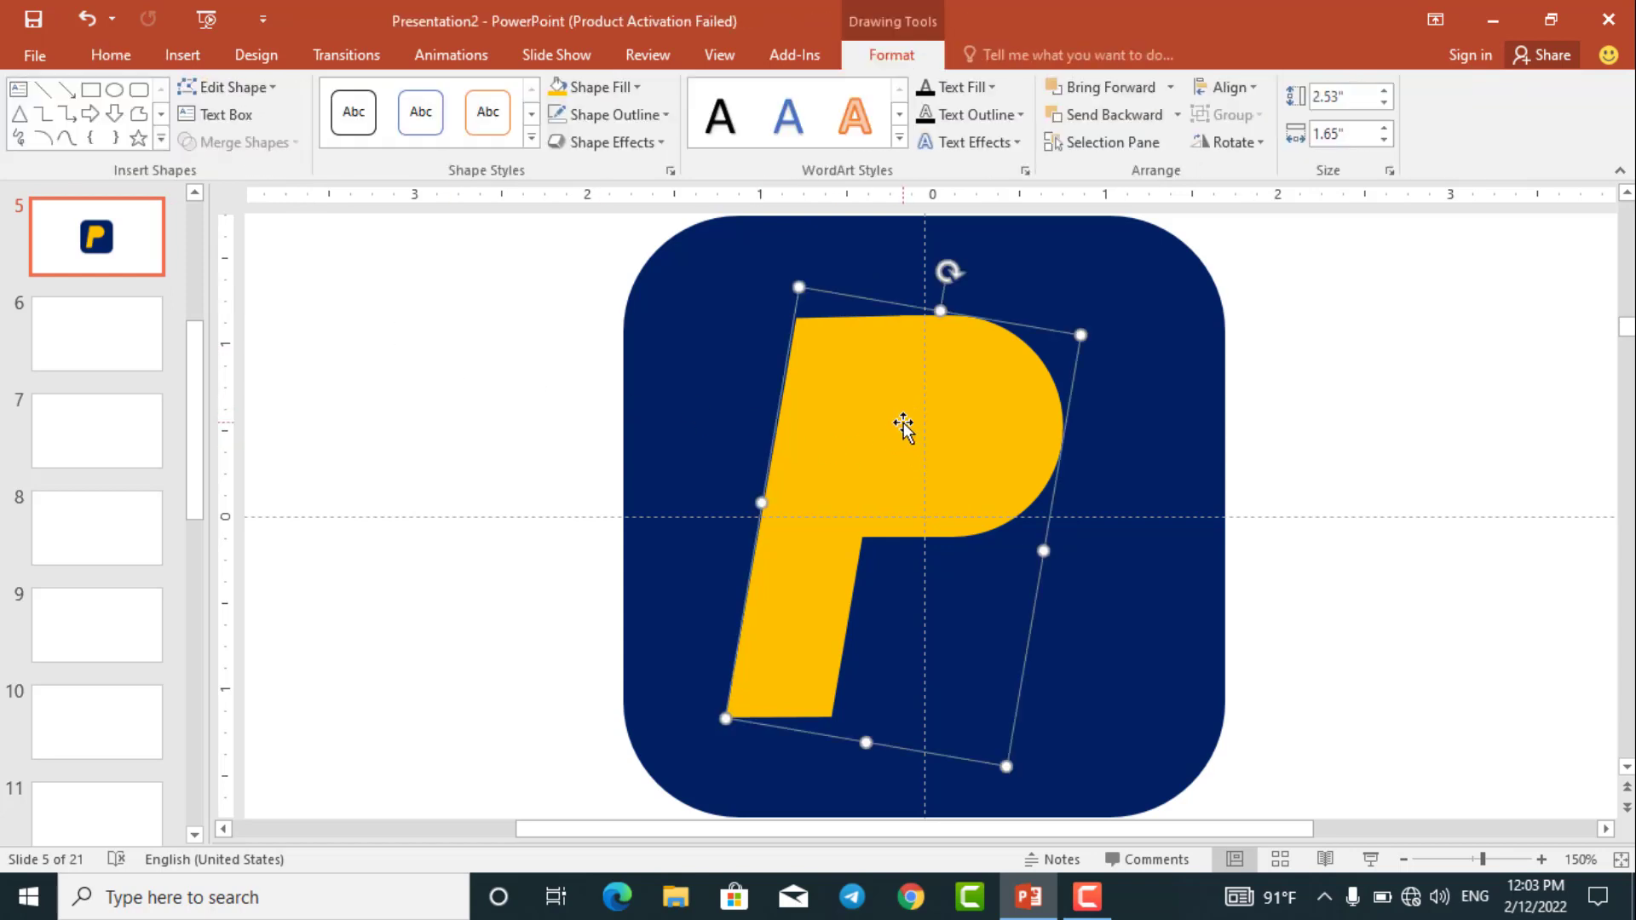
click(620, 87)
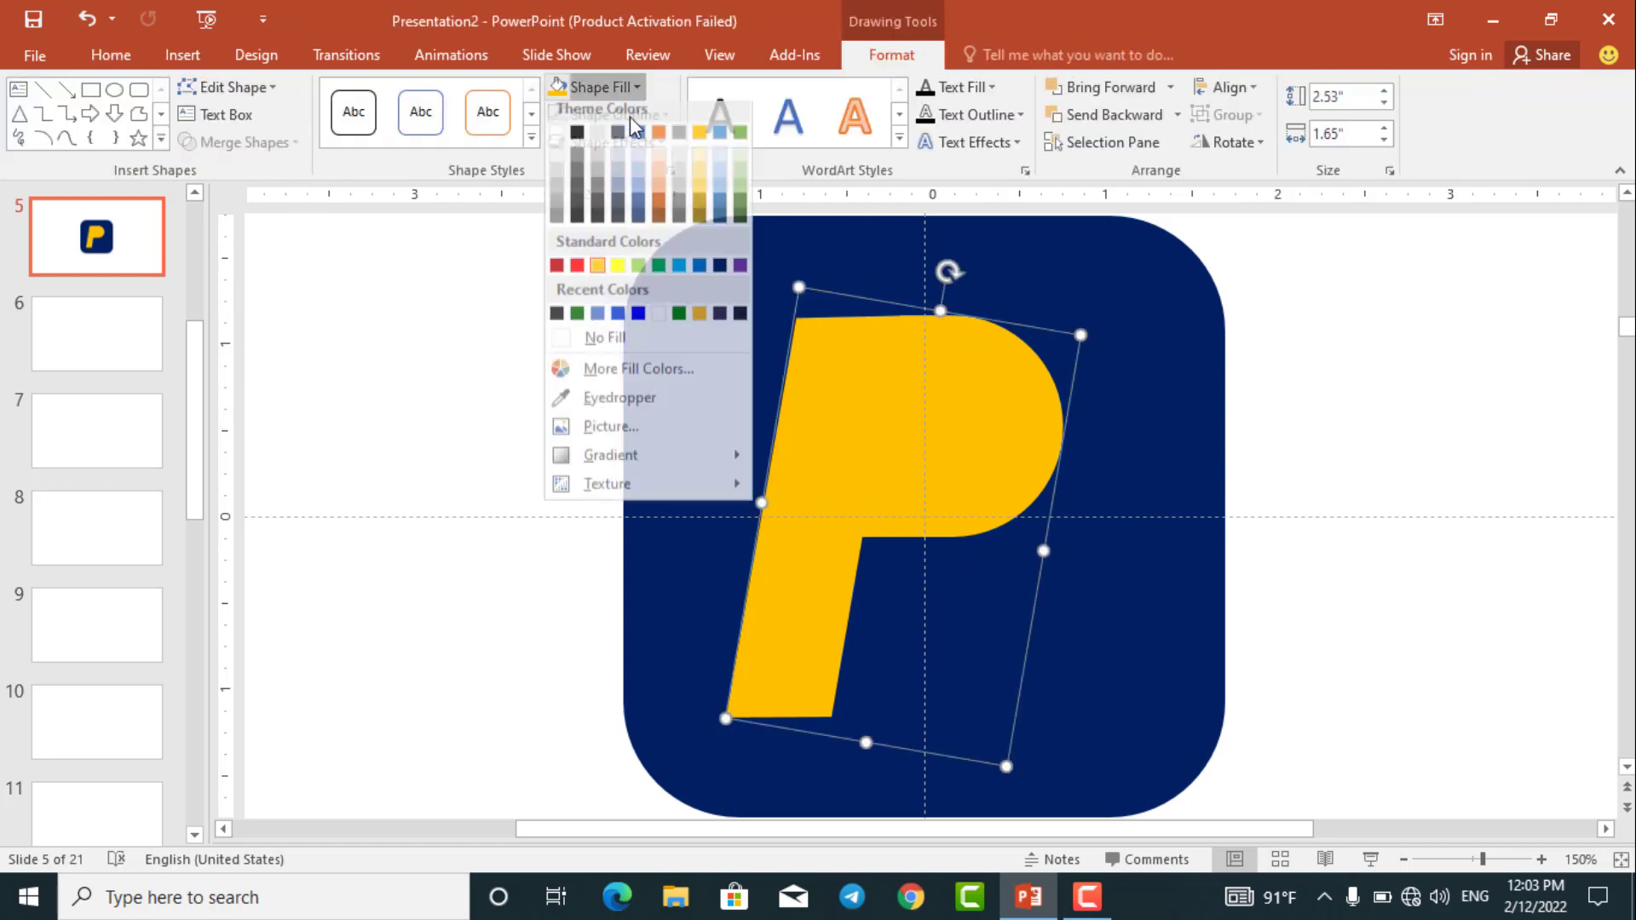
click(556, 141)
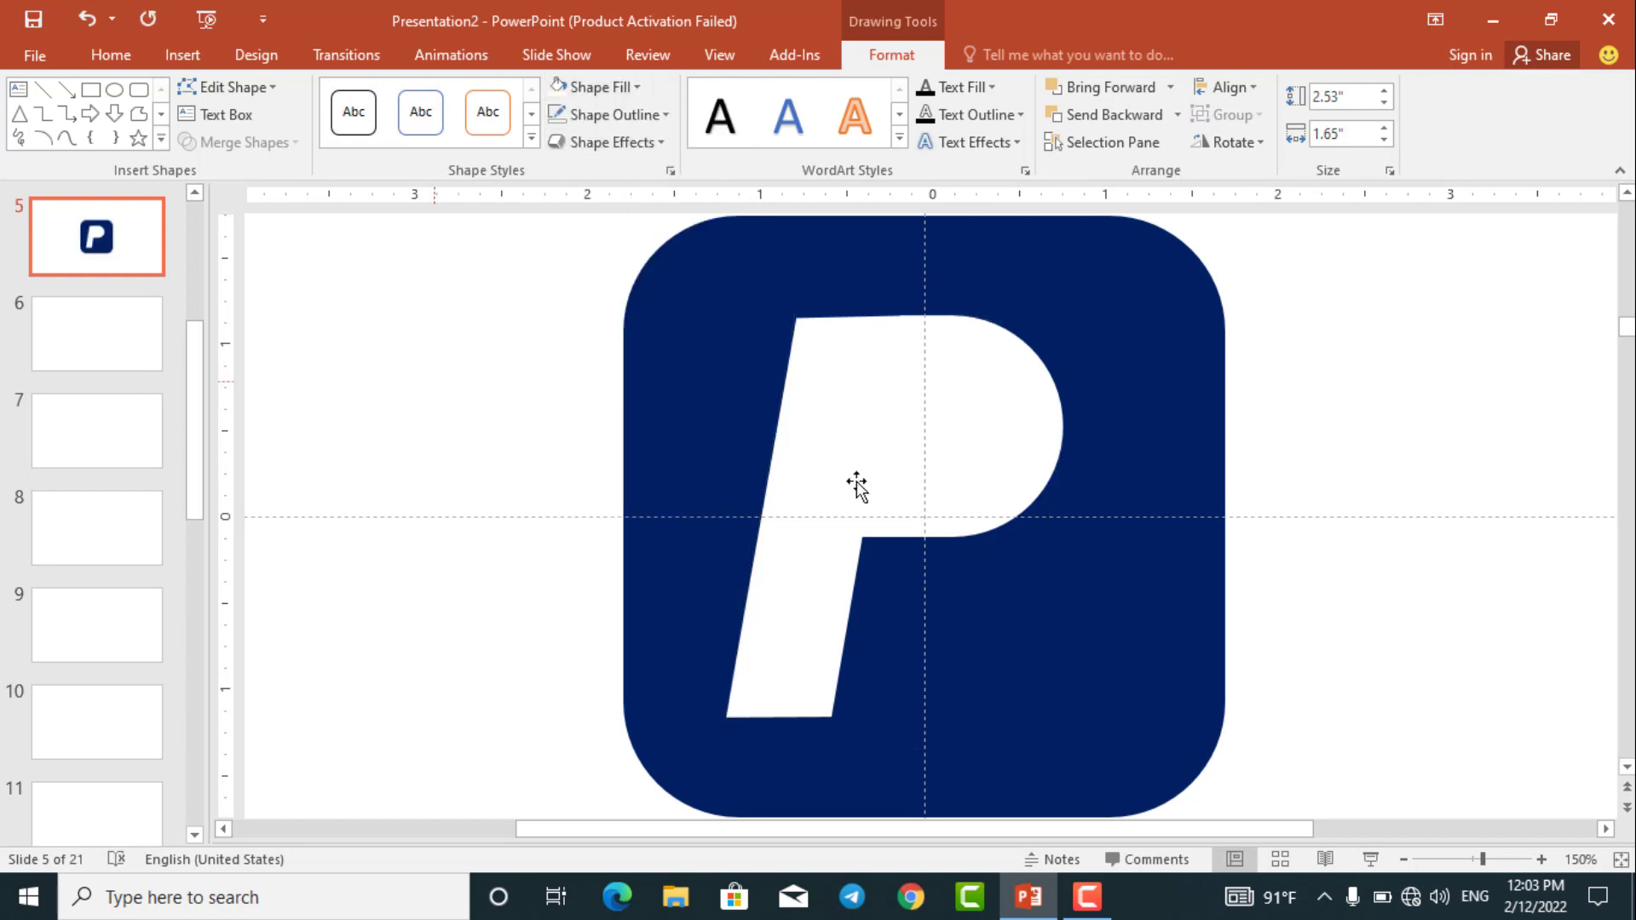
Step: Duplicate the white P, shrink the copy to 2.34" high by 1.53" wide, and offset it down and to the right
key(ctrl+z)
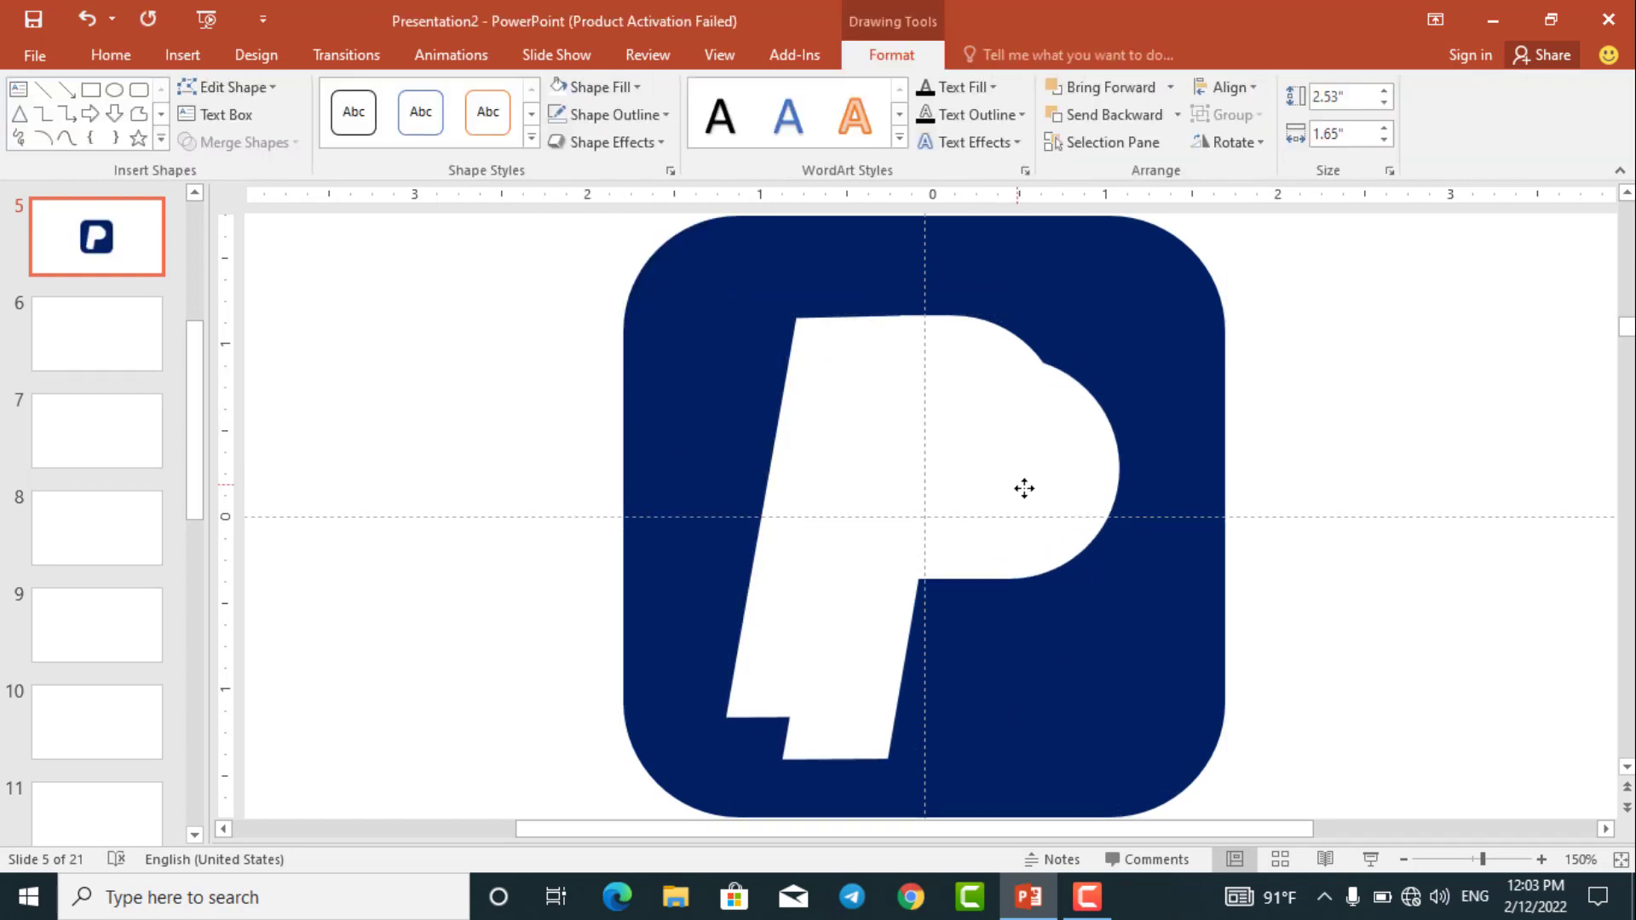
drag(1042, 492, 1056, 496)
drag(1172, 389, 1090, 440)
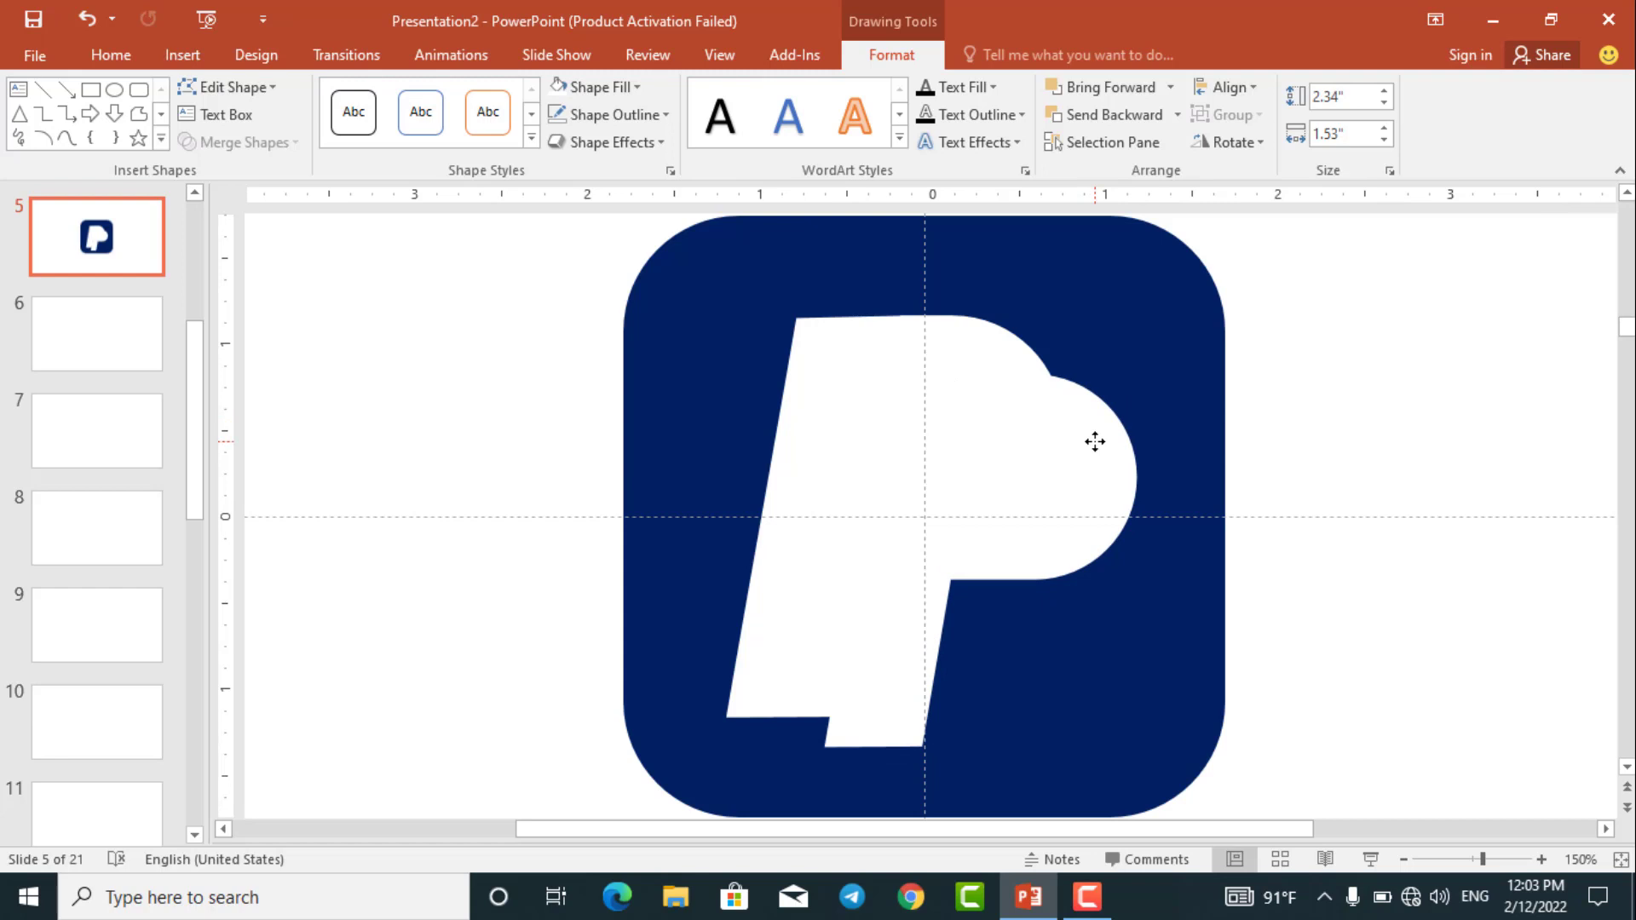
click(1093, 442)
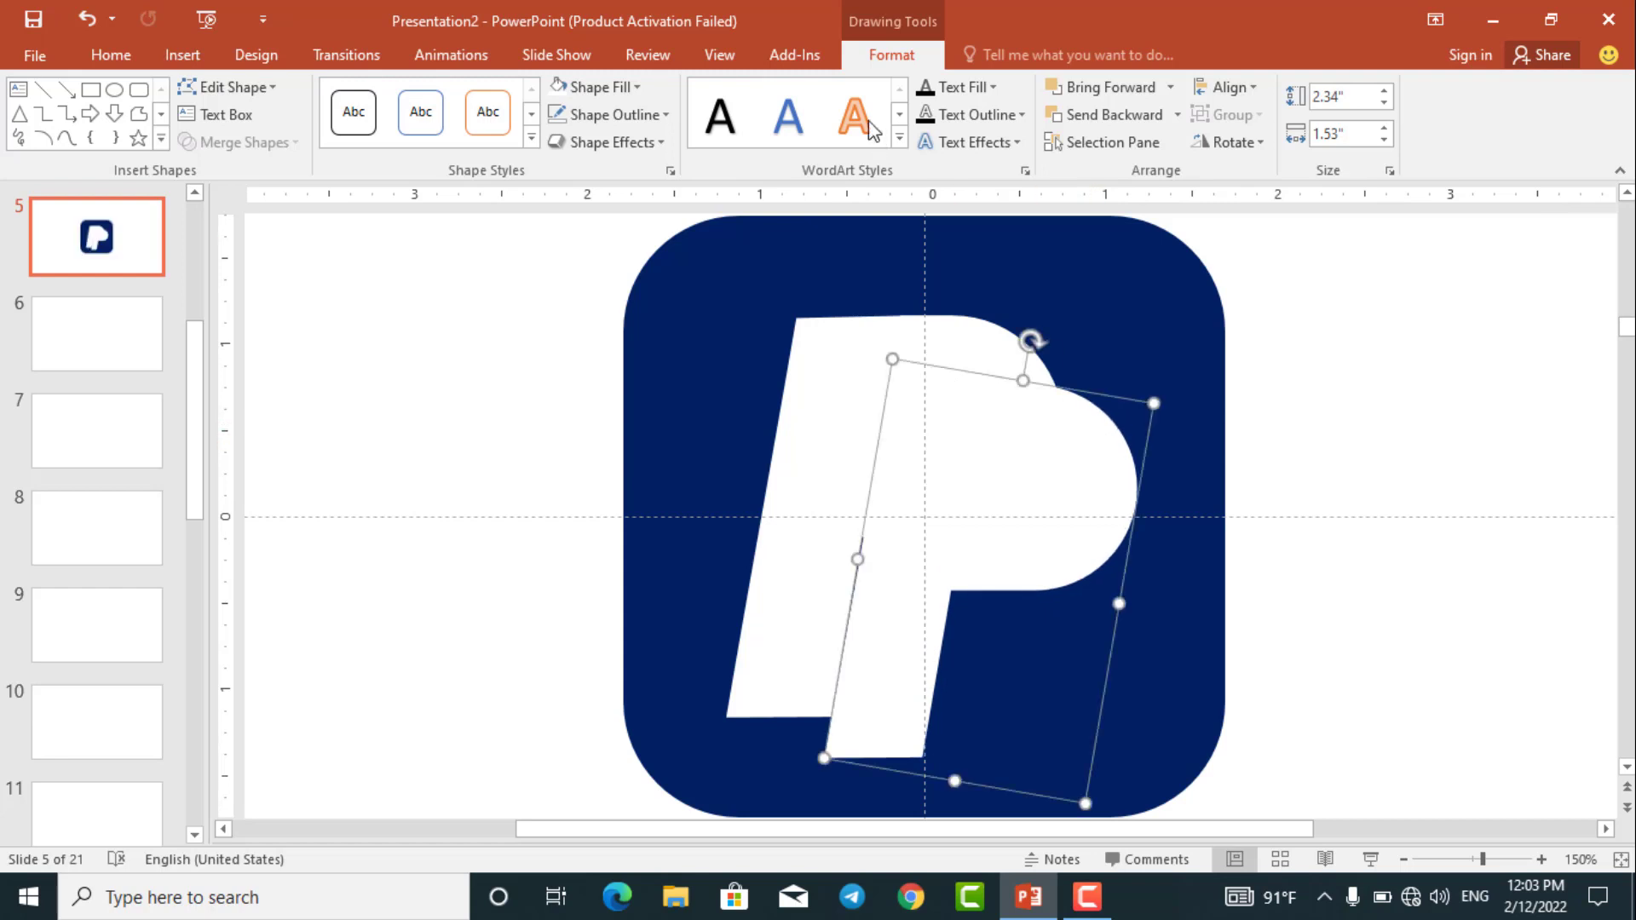
Step: Fill the smaller front P with light blue and set its fill transparency to 45%
click(635, 90)
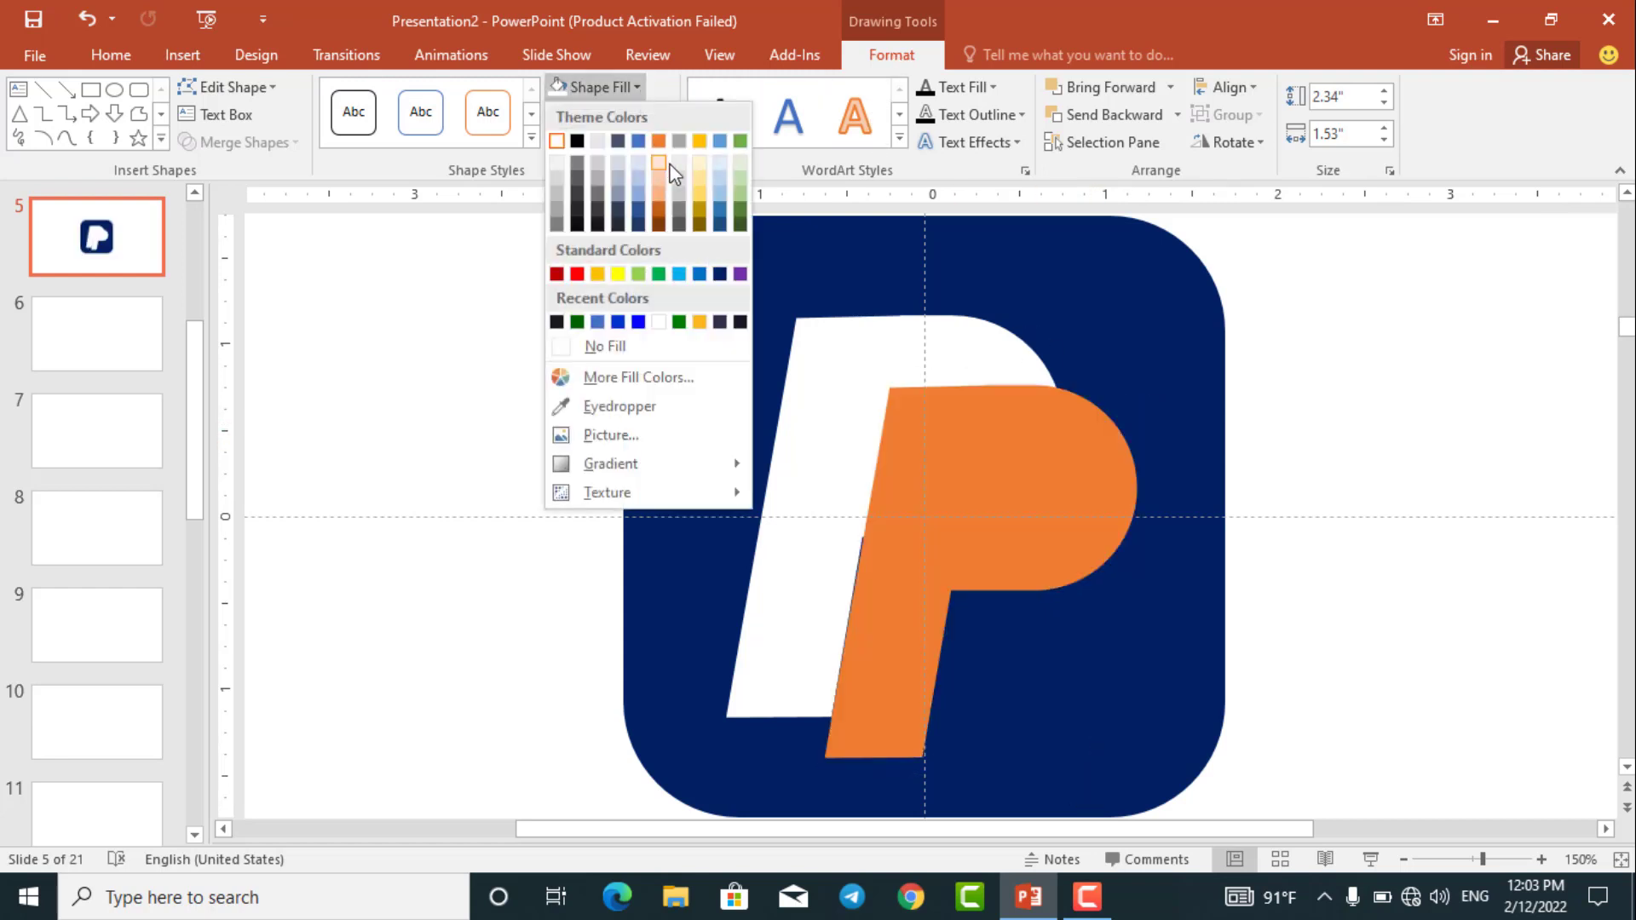
click(716, 181)
right_click(962, 458)
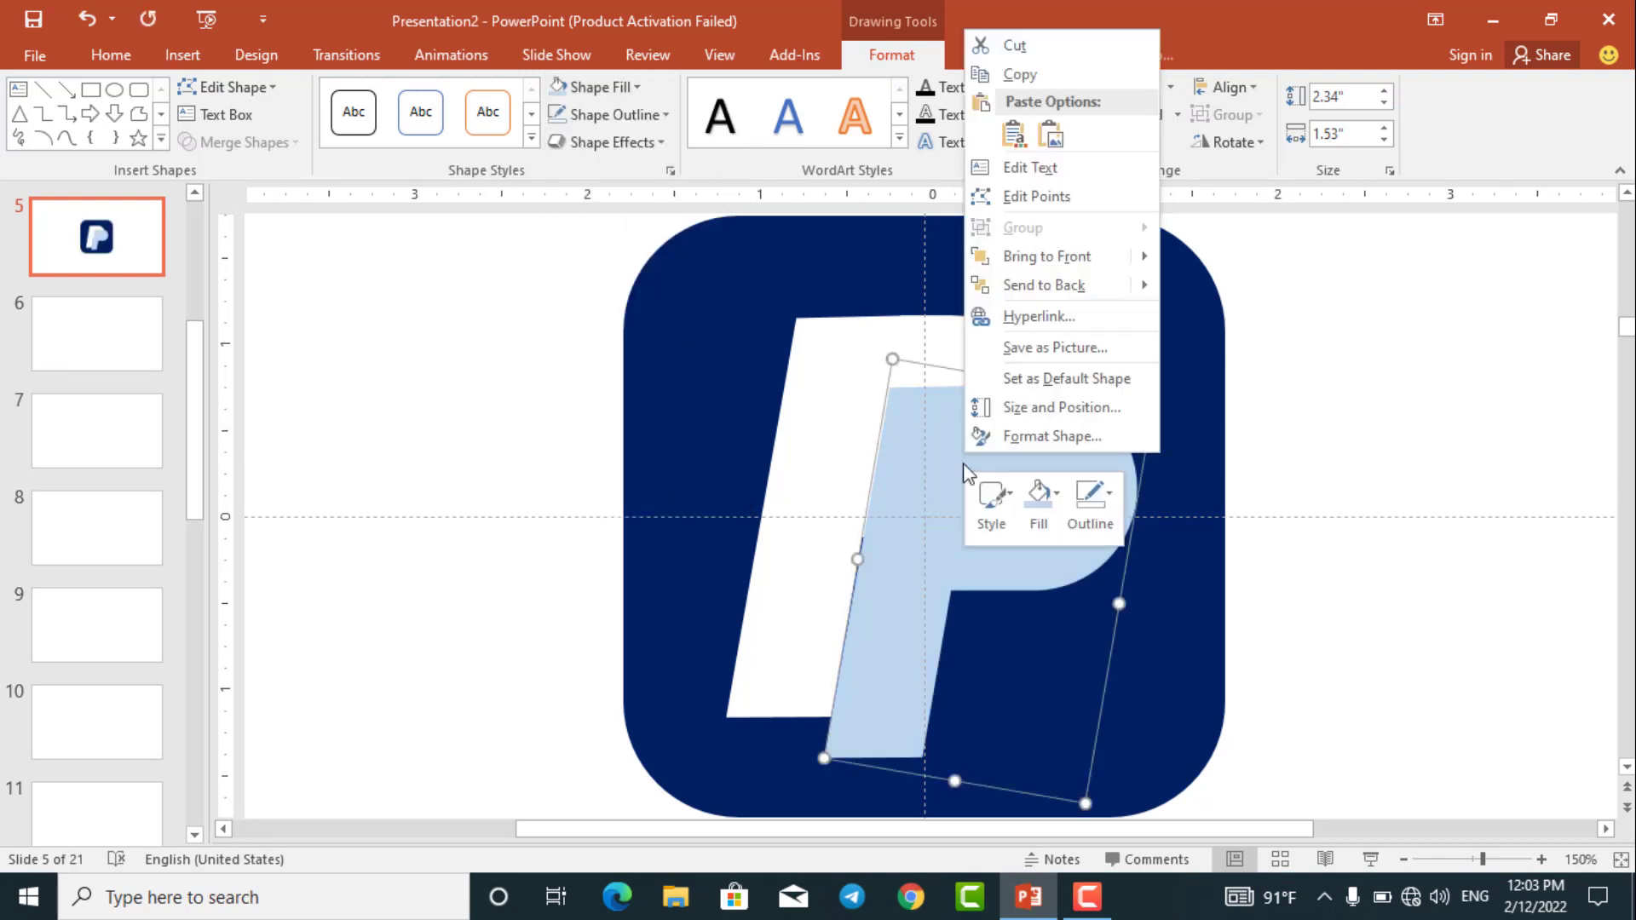
click(1040, 414)
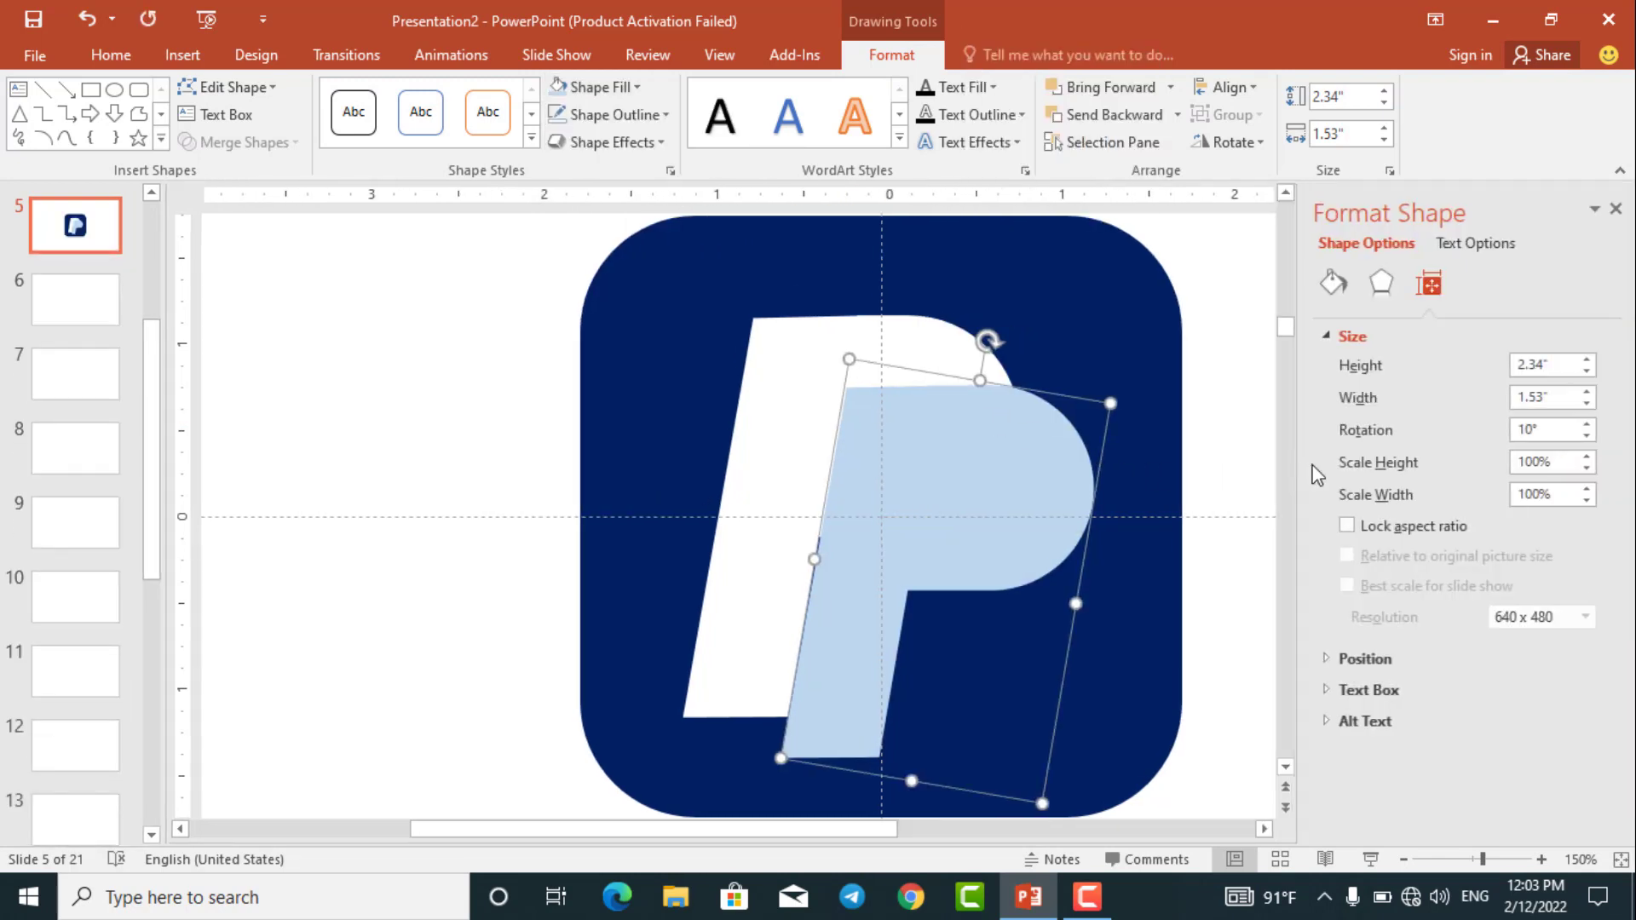
click(1334, 284)
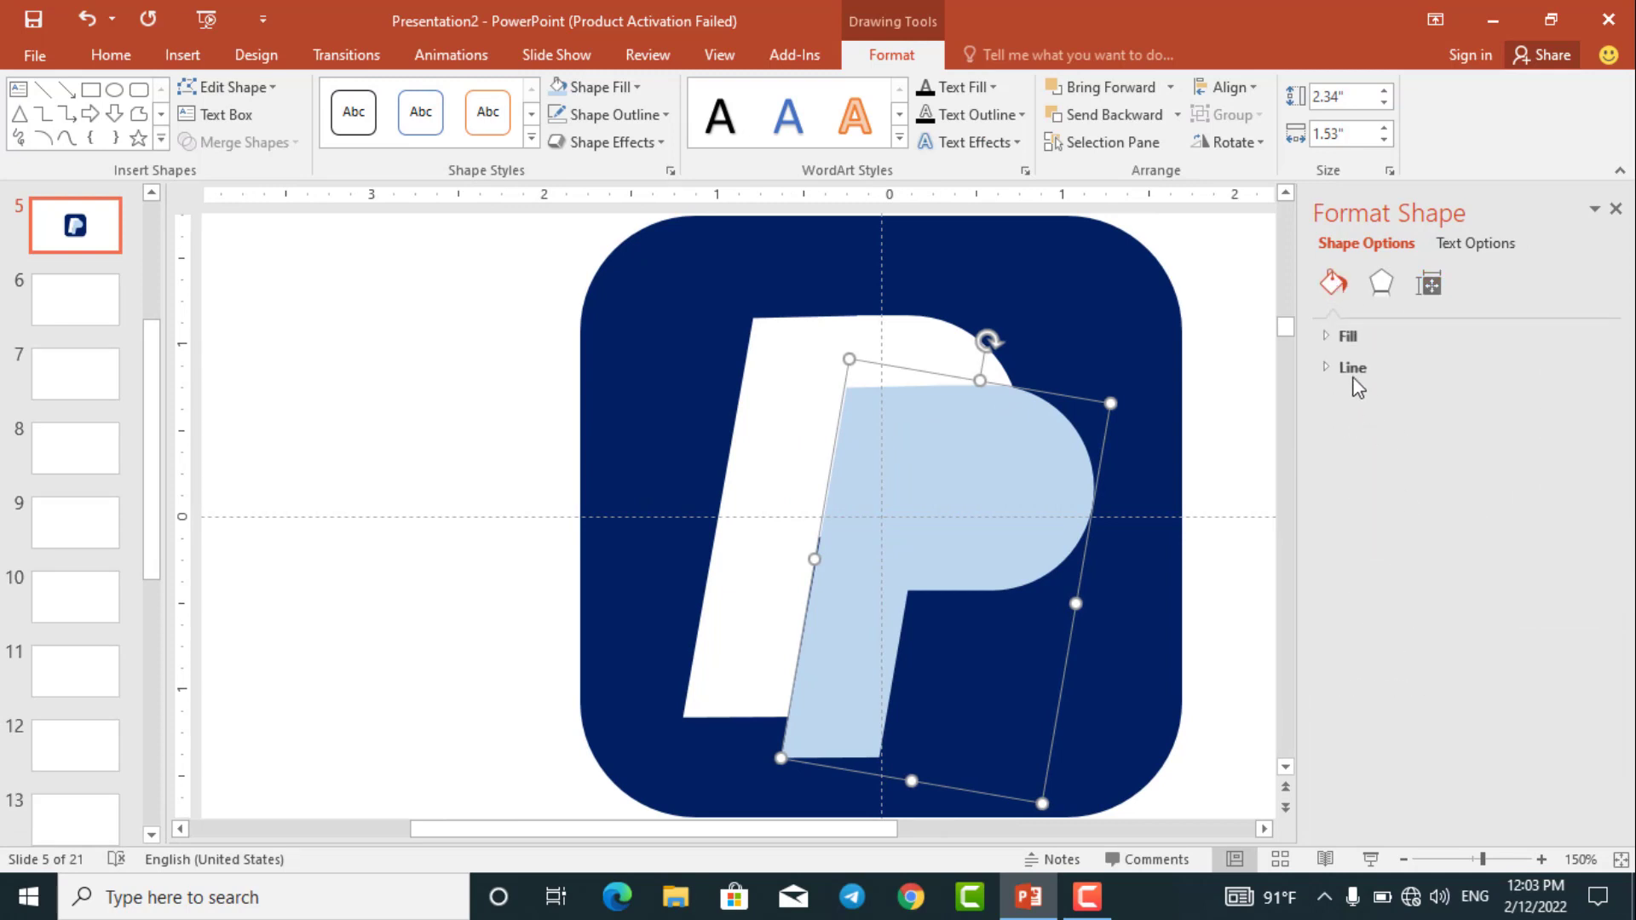
click(1338, 335)
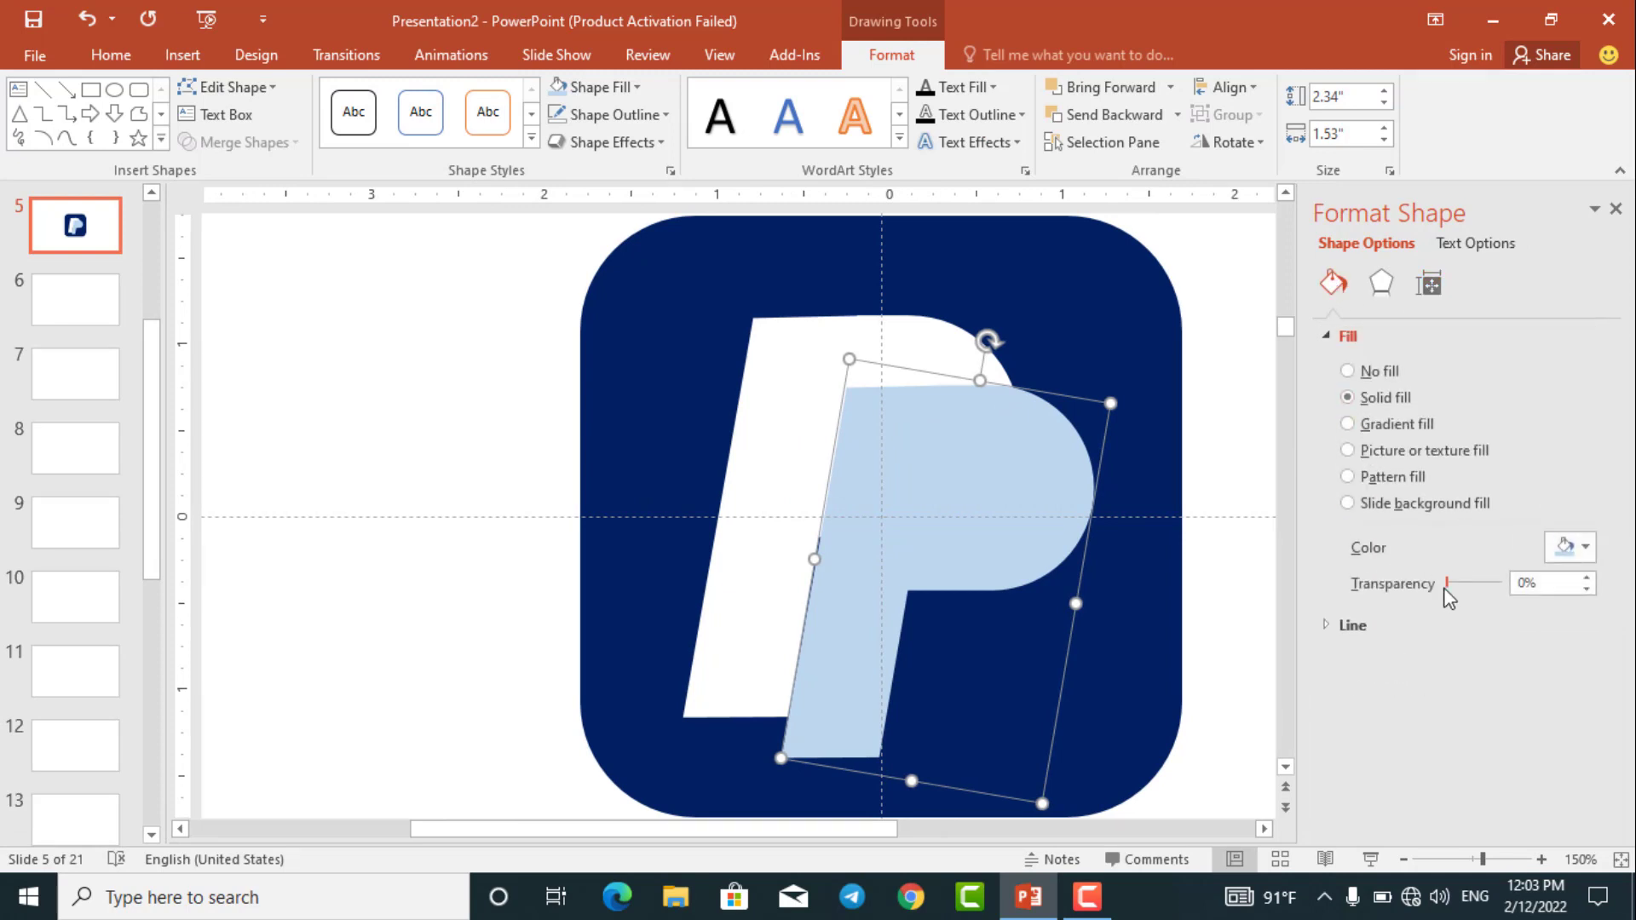
drag(1445, 588, 1469, 591)
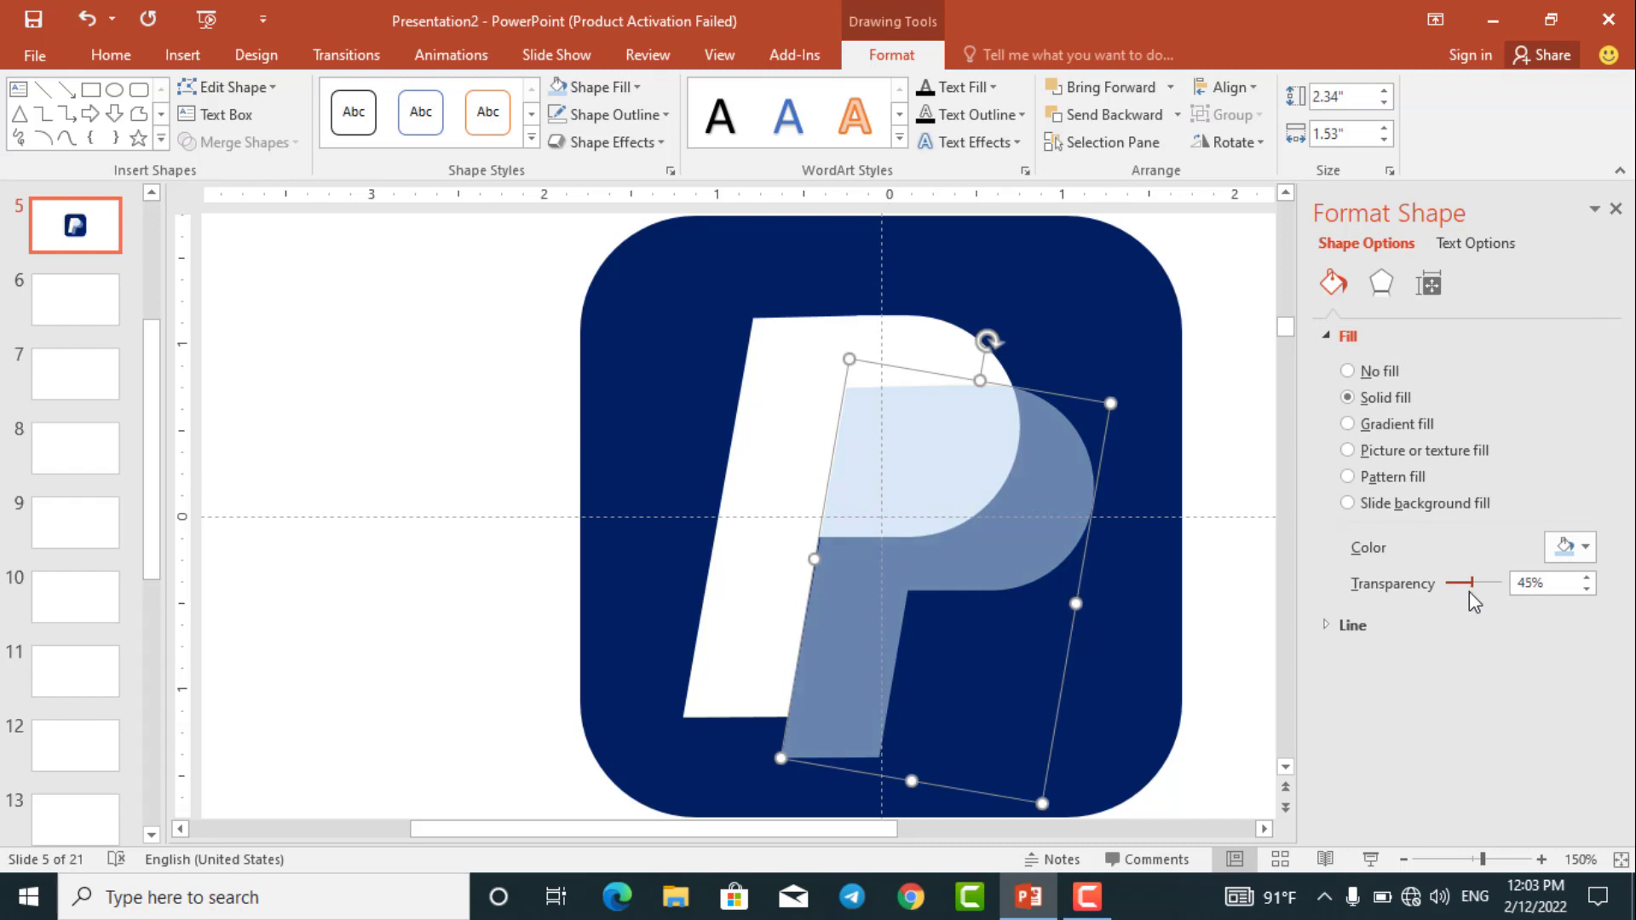
click(1615, 209)
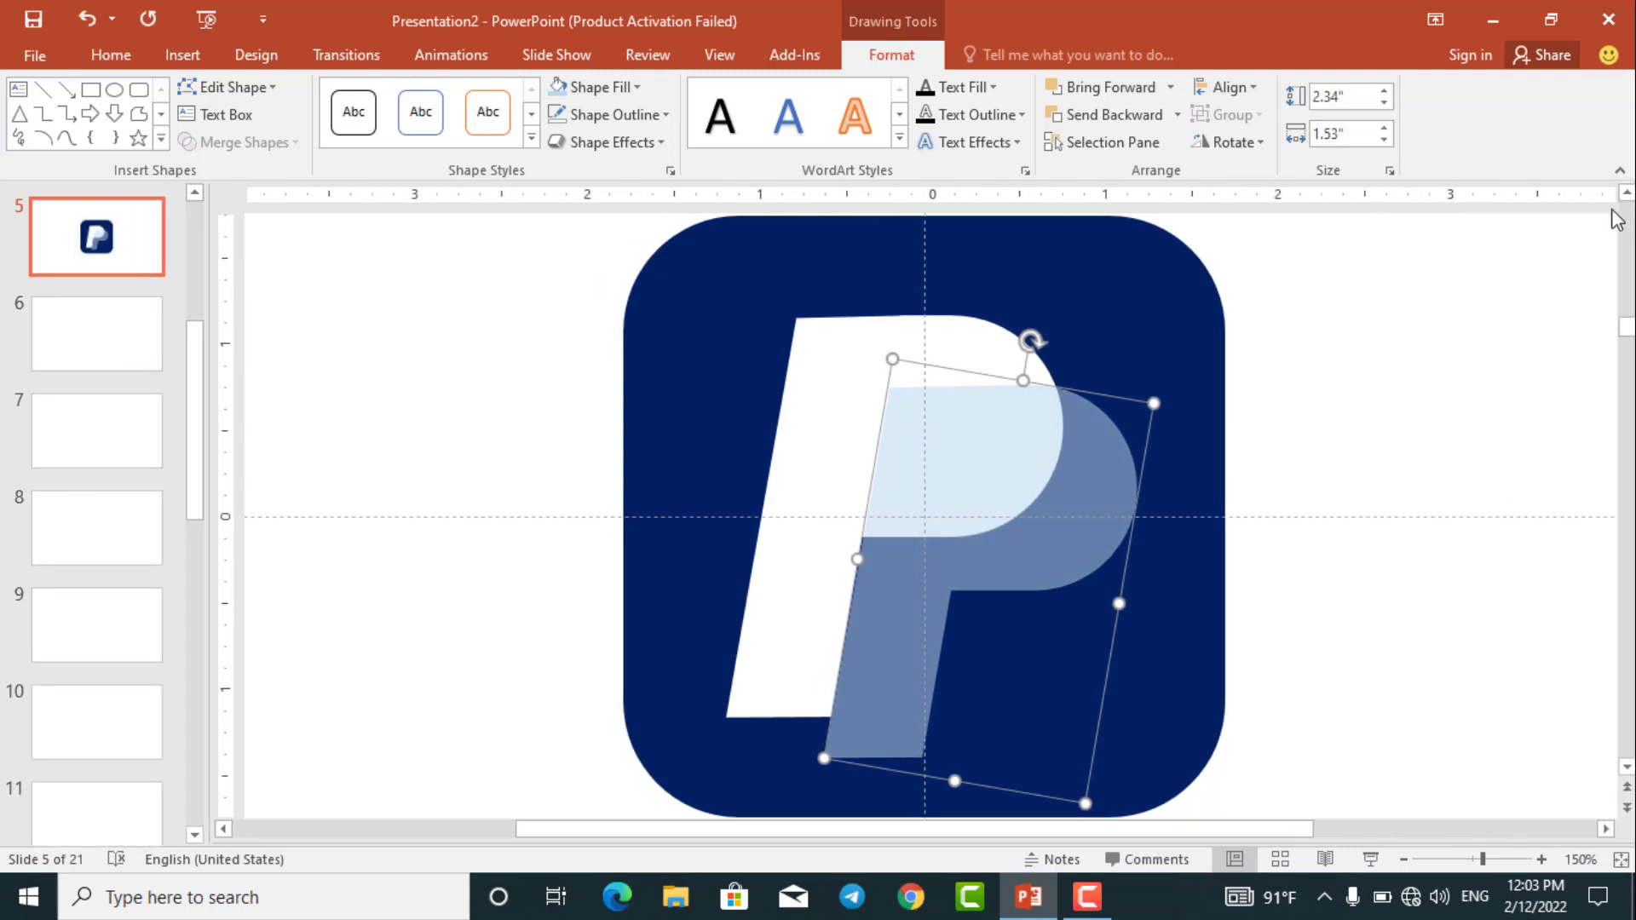
Step: Move the translucent blue P slightly up and left so it overlaps the white P's stem
drag(1089, 510, 1070, 484)
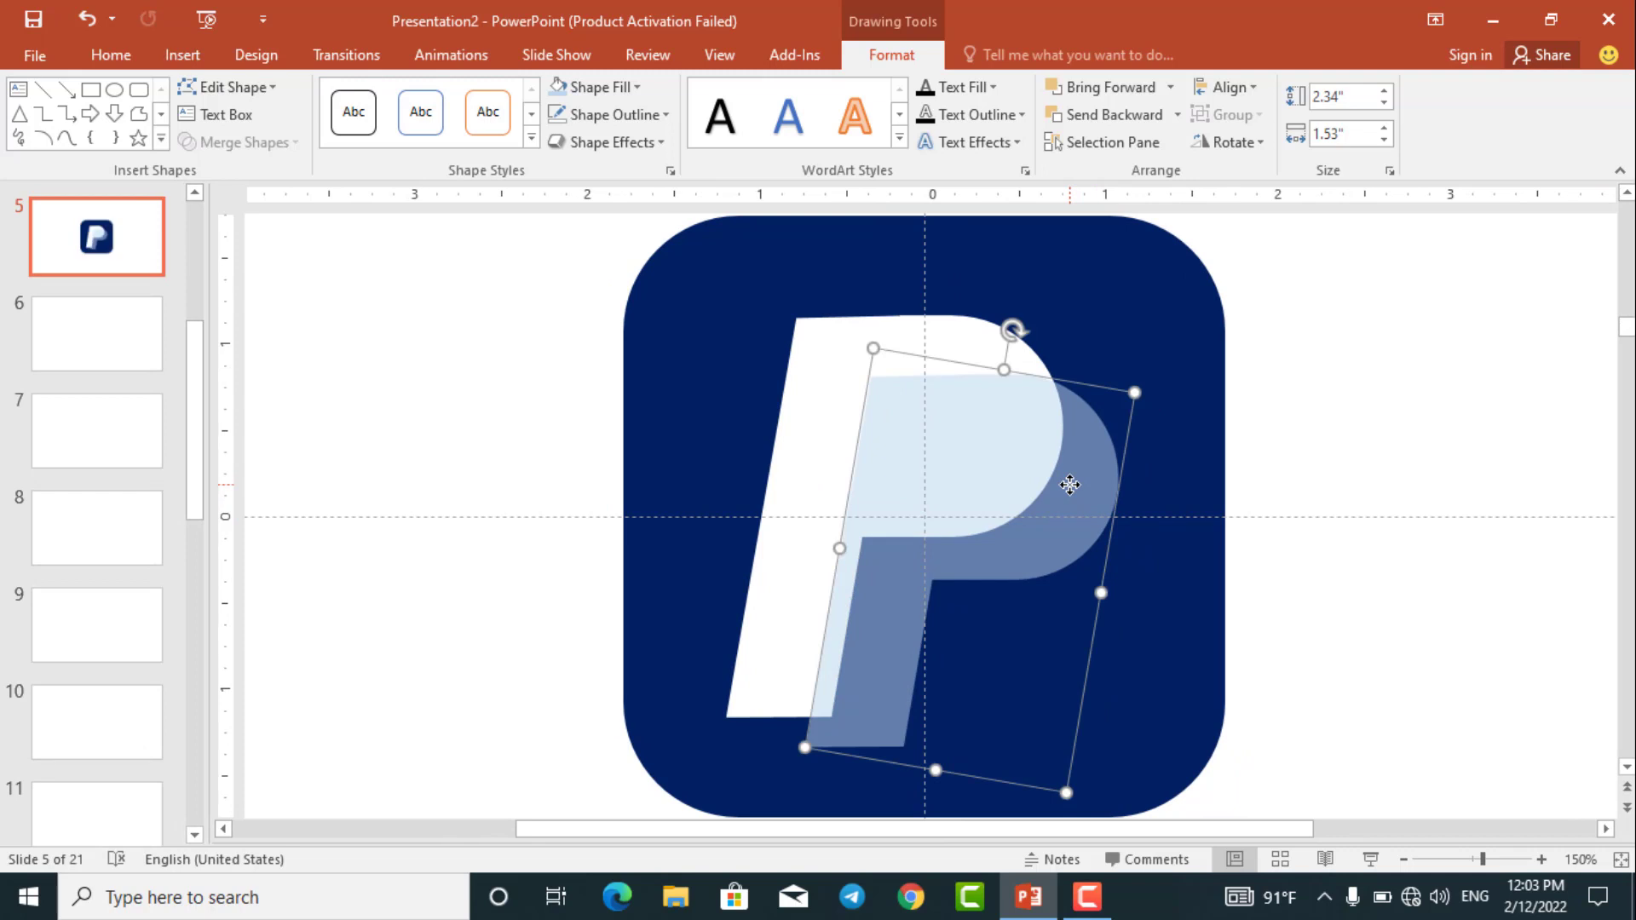
click(540, 475)
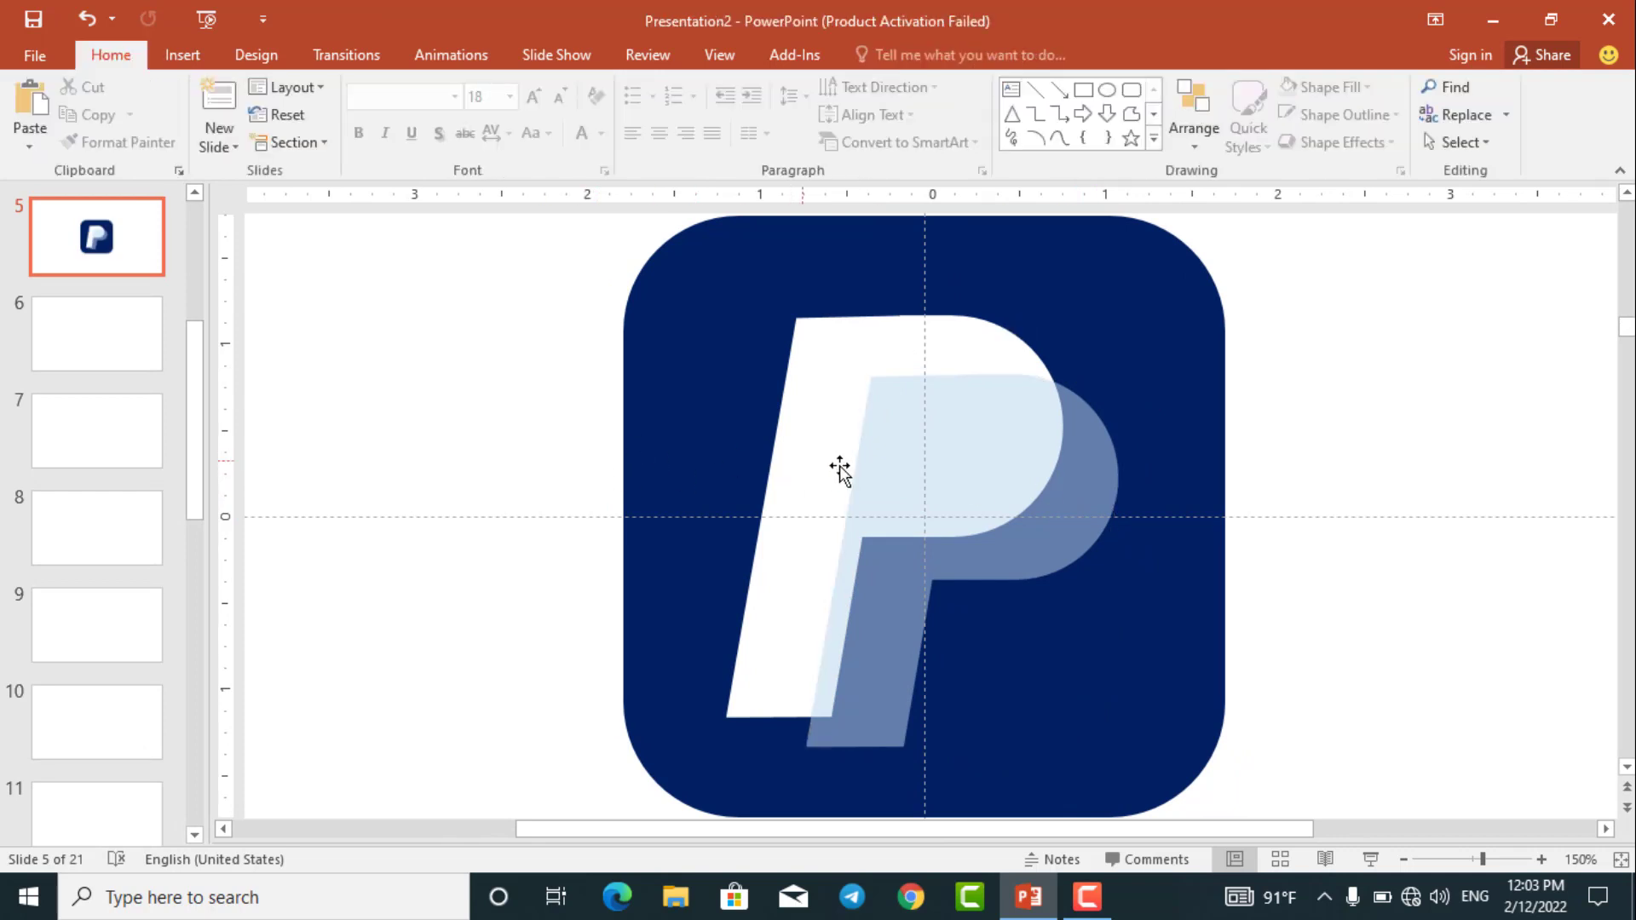
ctrl+scroll(1021, 468, down, 5)
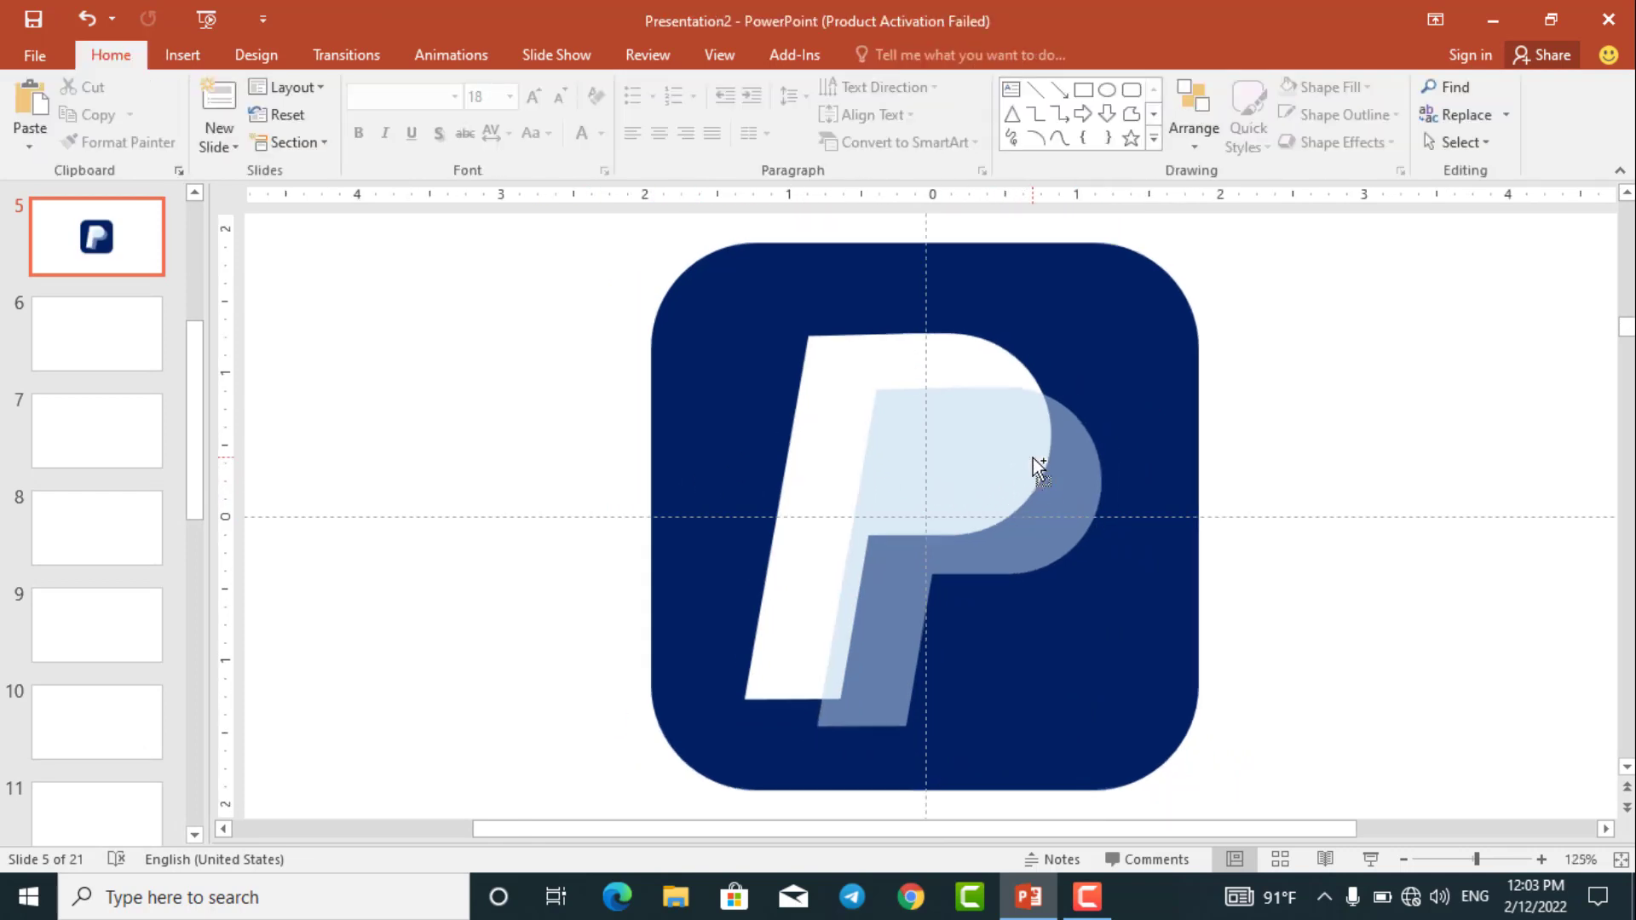
drag(963, 472, 1163, 675)
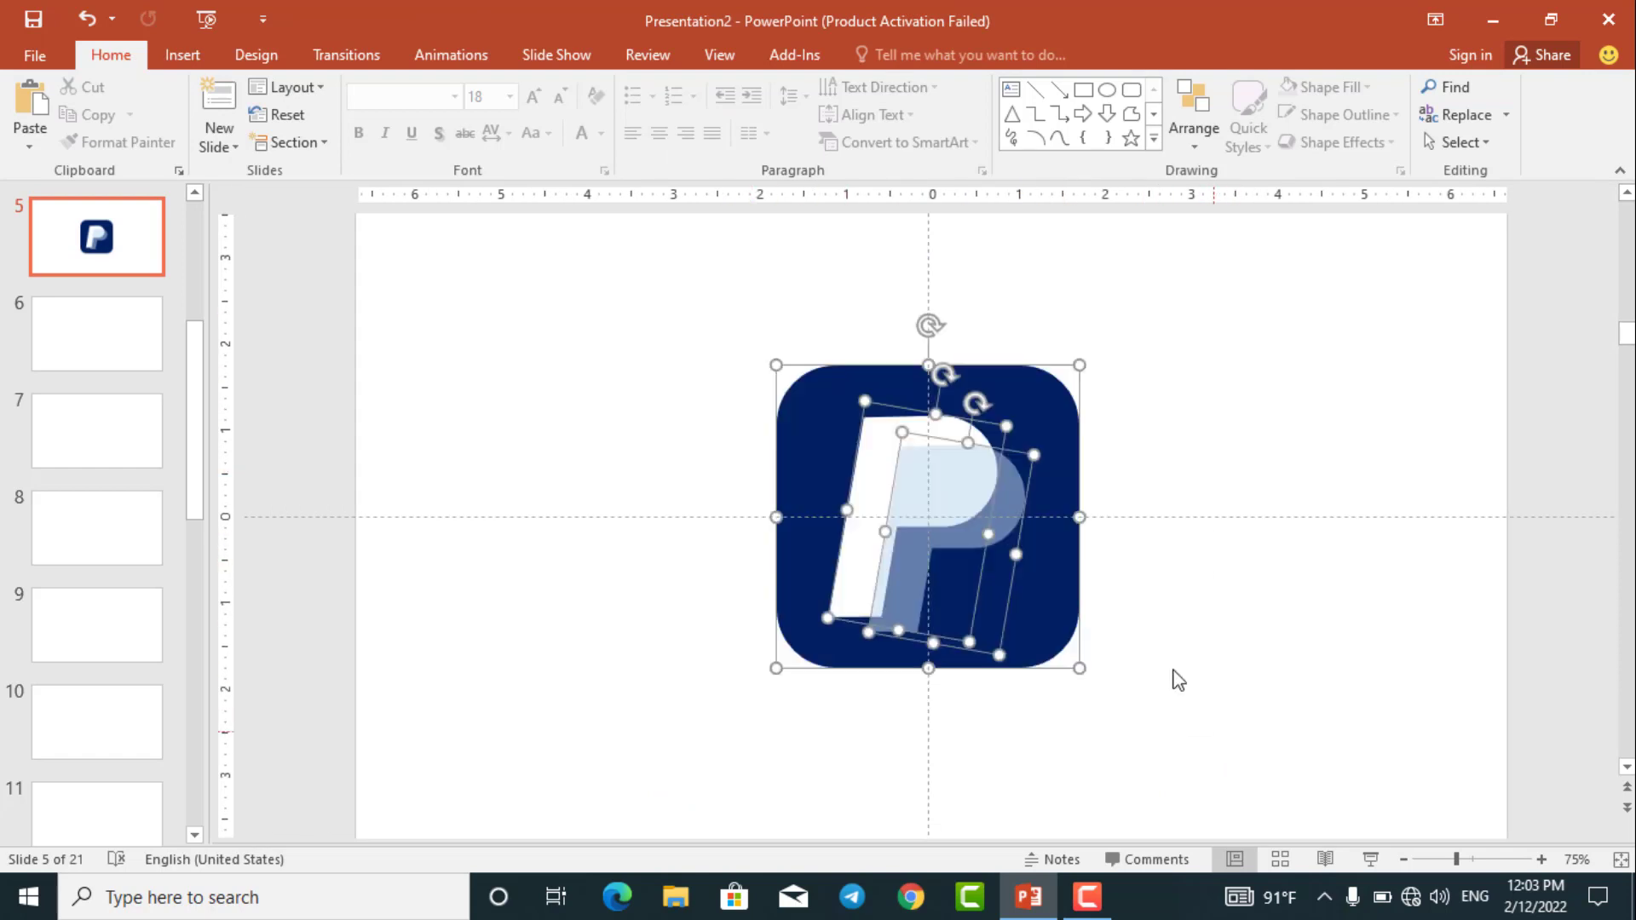
click(1174, 537)
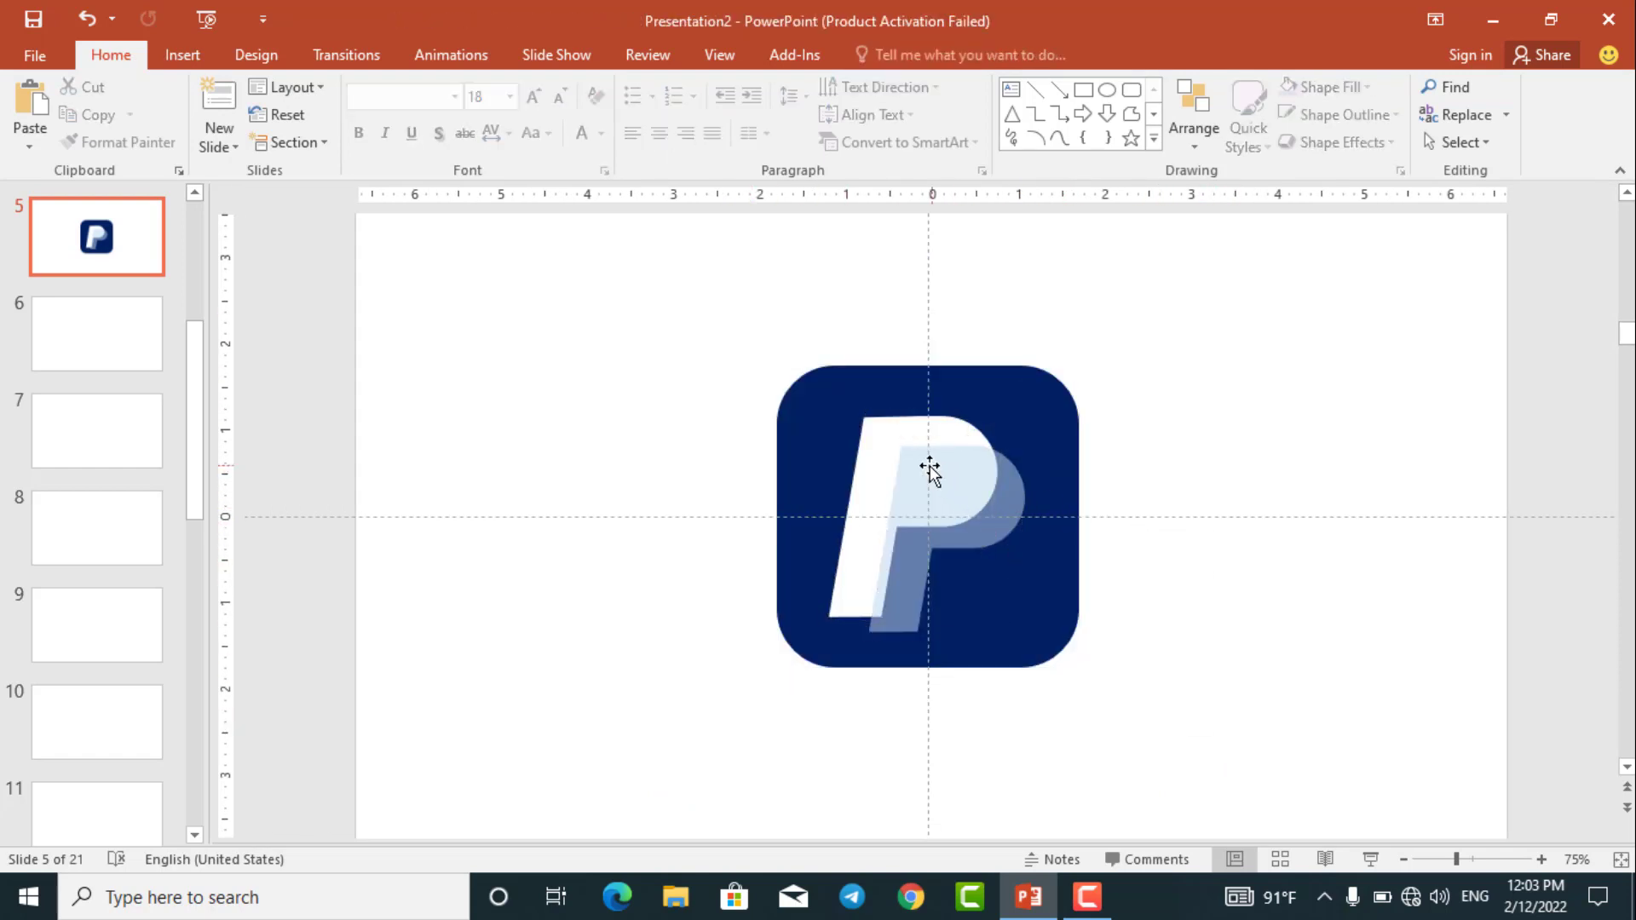
Step: Group the white and translucent P shapes and shift the group slightly right within the dark blue icon
click(932, 467)
ctrl+click(861, 452)
click(880, 460)
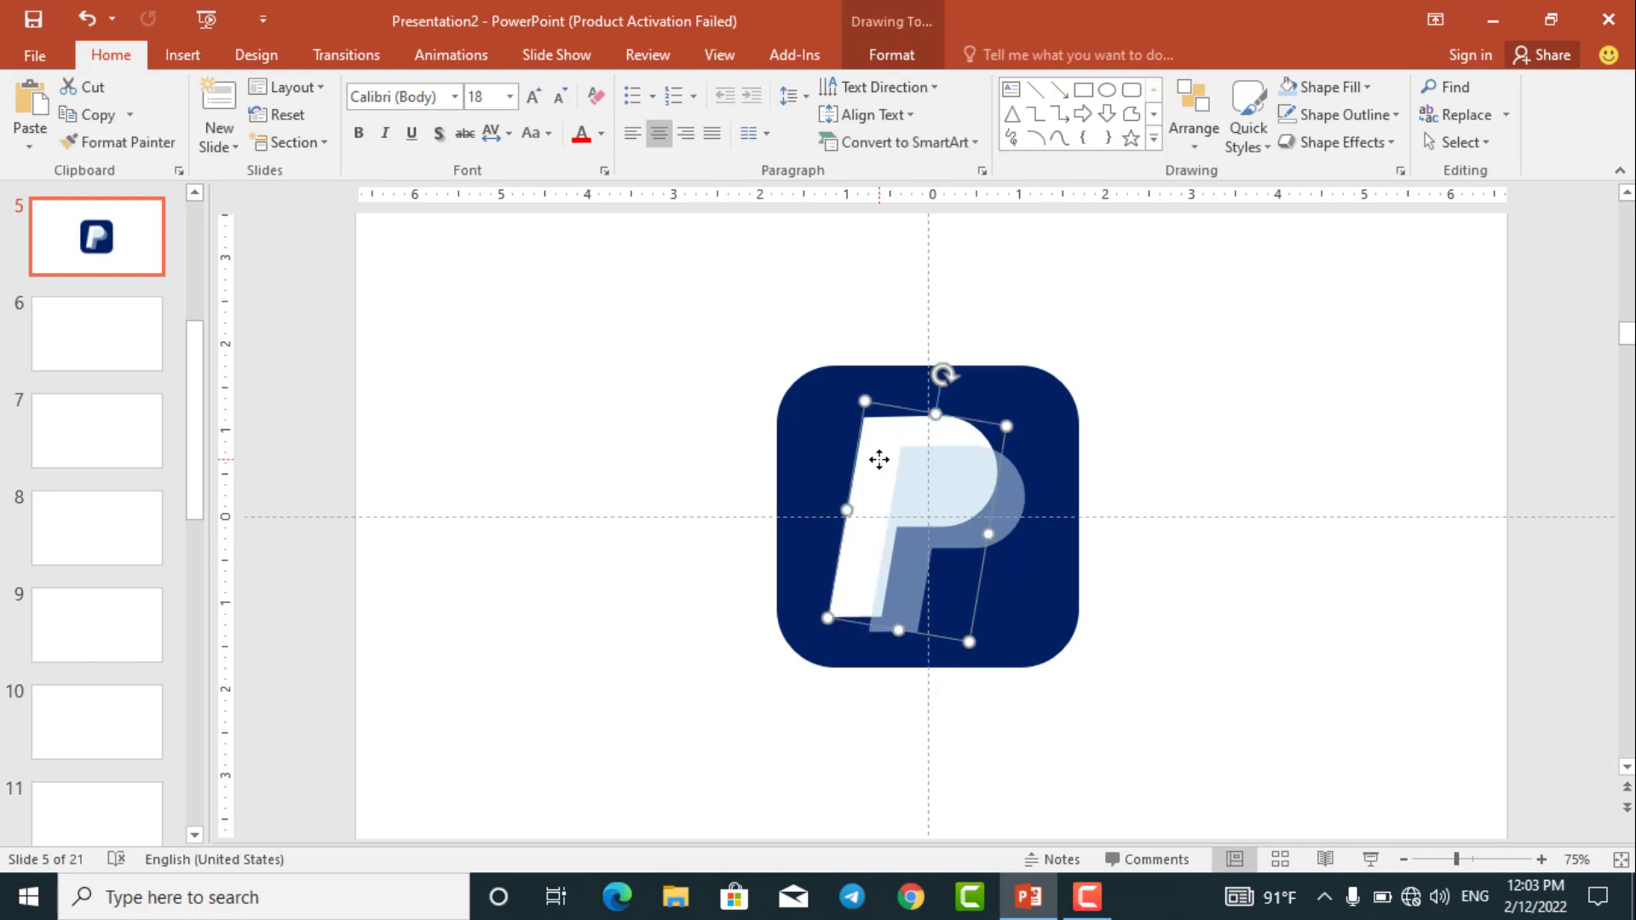
drag(915, 478, 931, 470)
click(1053, 561)
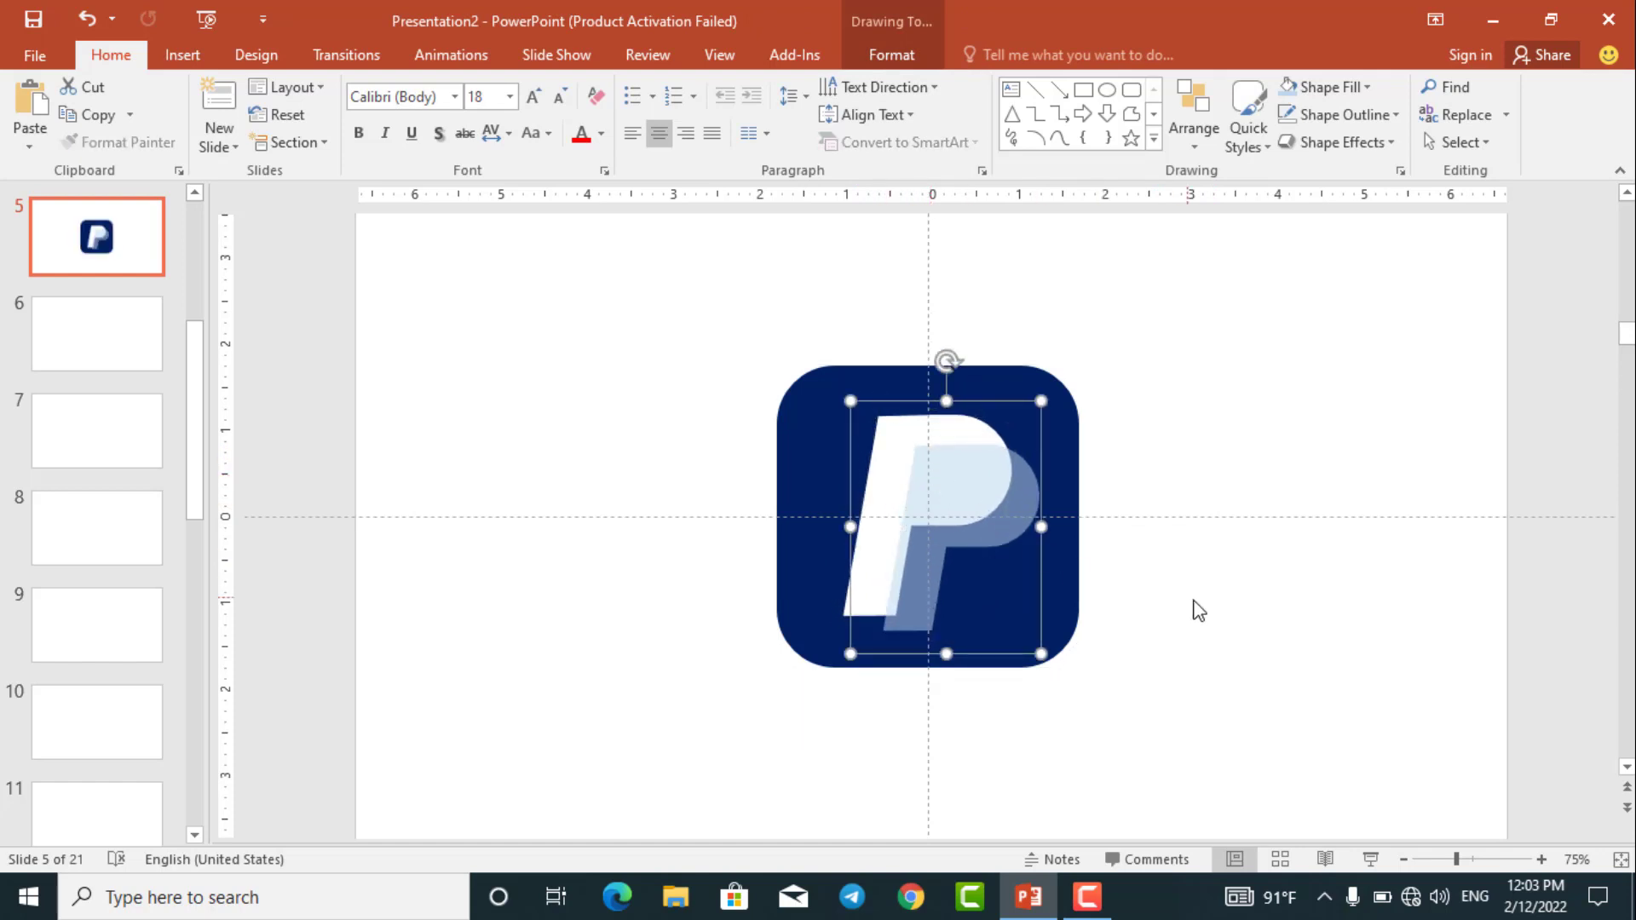
click(1184, 596)
scroll(1132, 563, up, 5)
click(1039, 496)
ctrl+click(1112, 372)
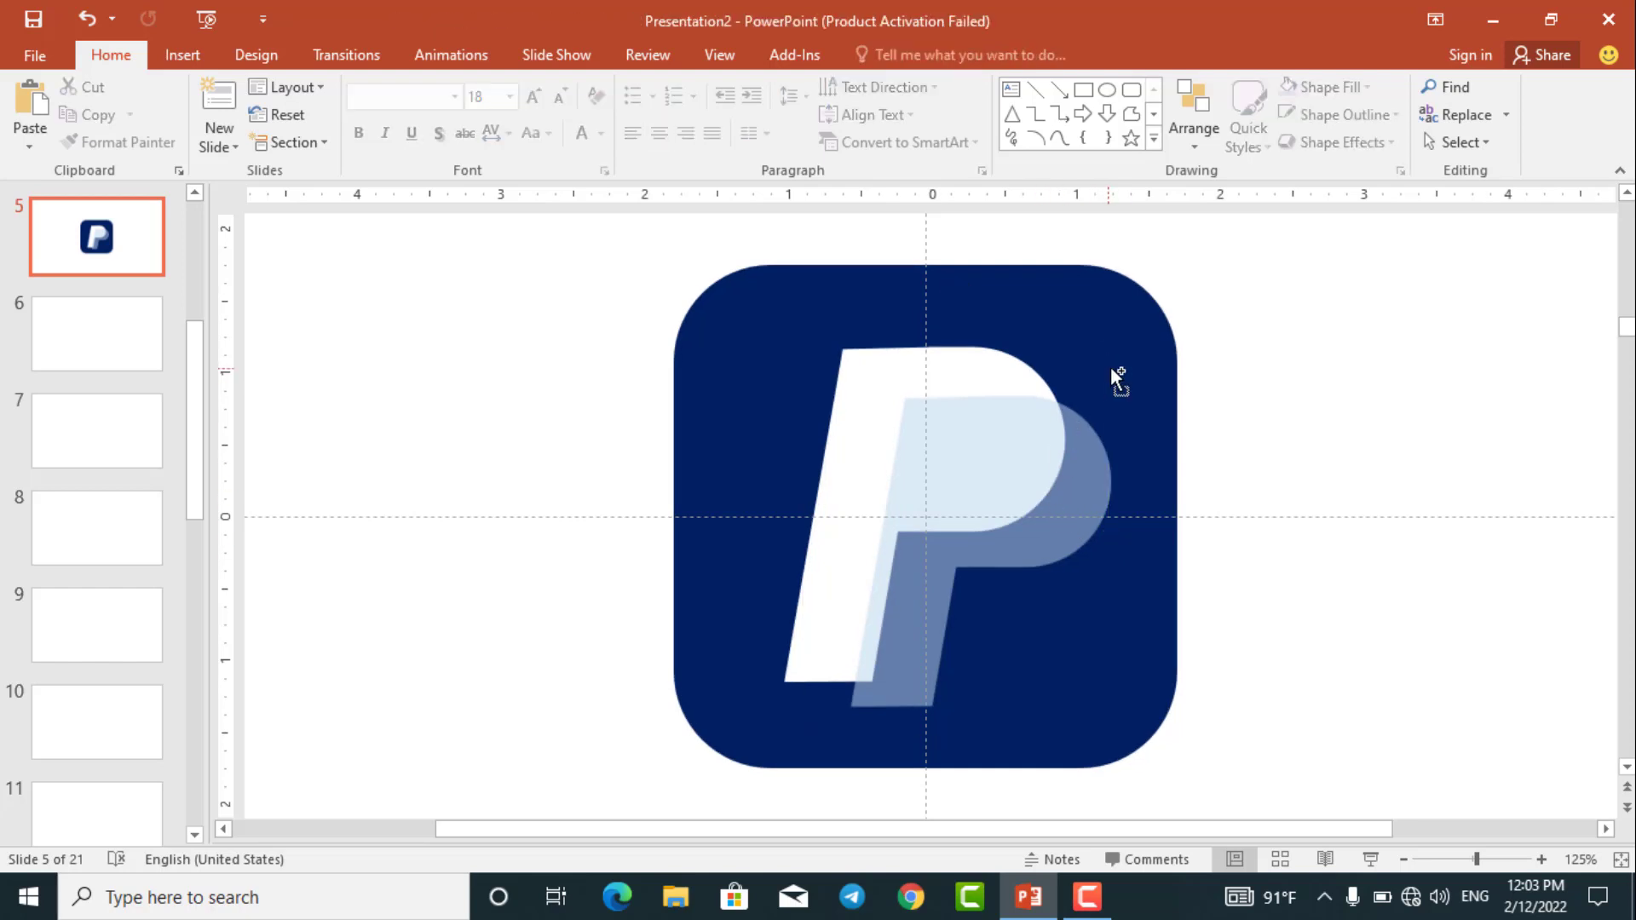
ctrl+click(1113, 376)
ctrl+click(1021, 407)
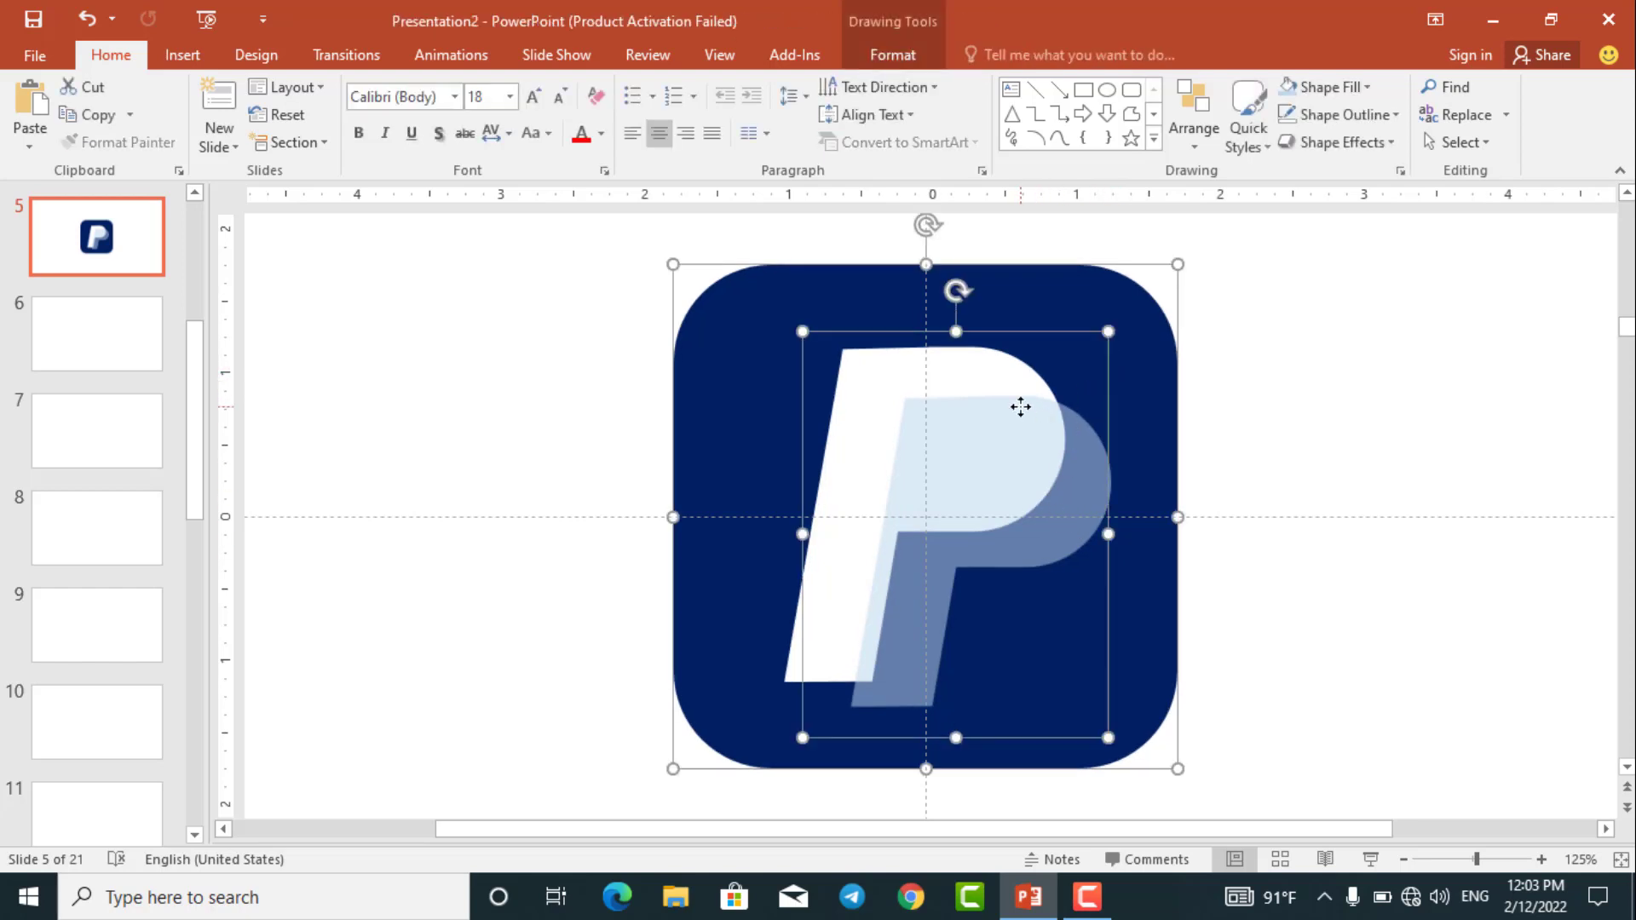
click(1368, 435)
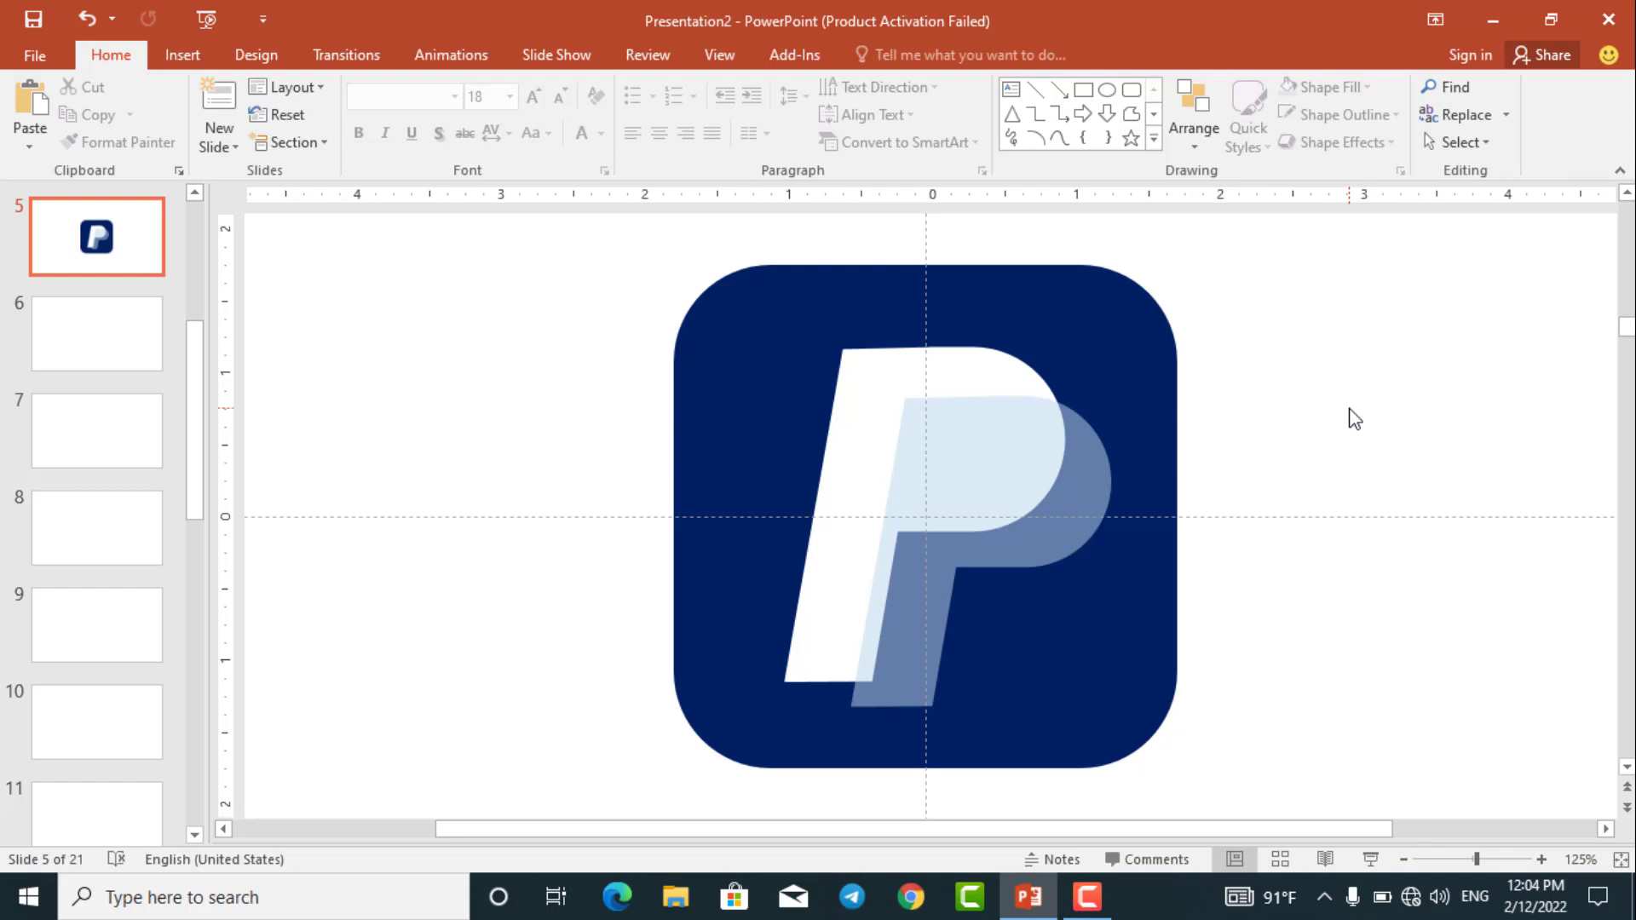
Step: Start the slide show from the current slide to view the finished logo
click(1369, 858)
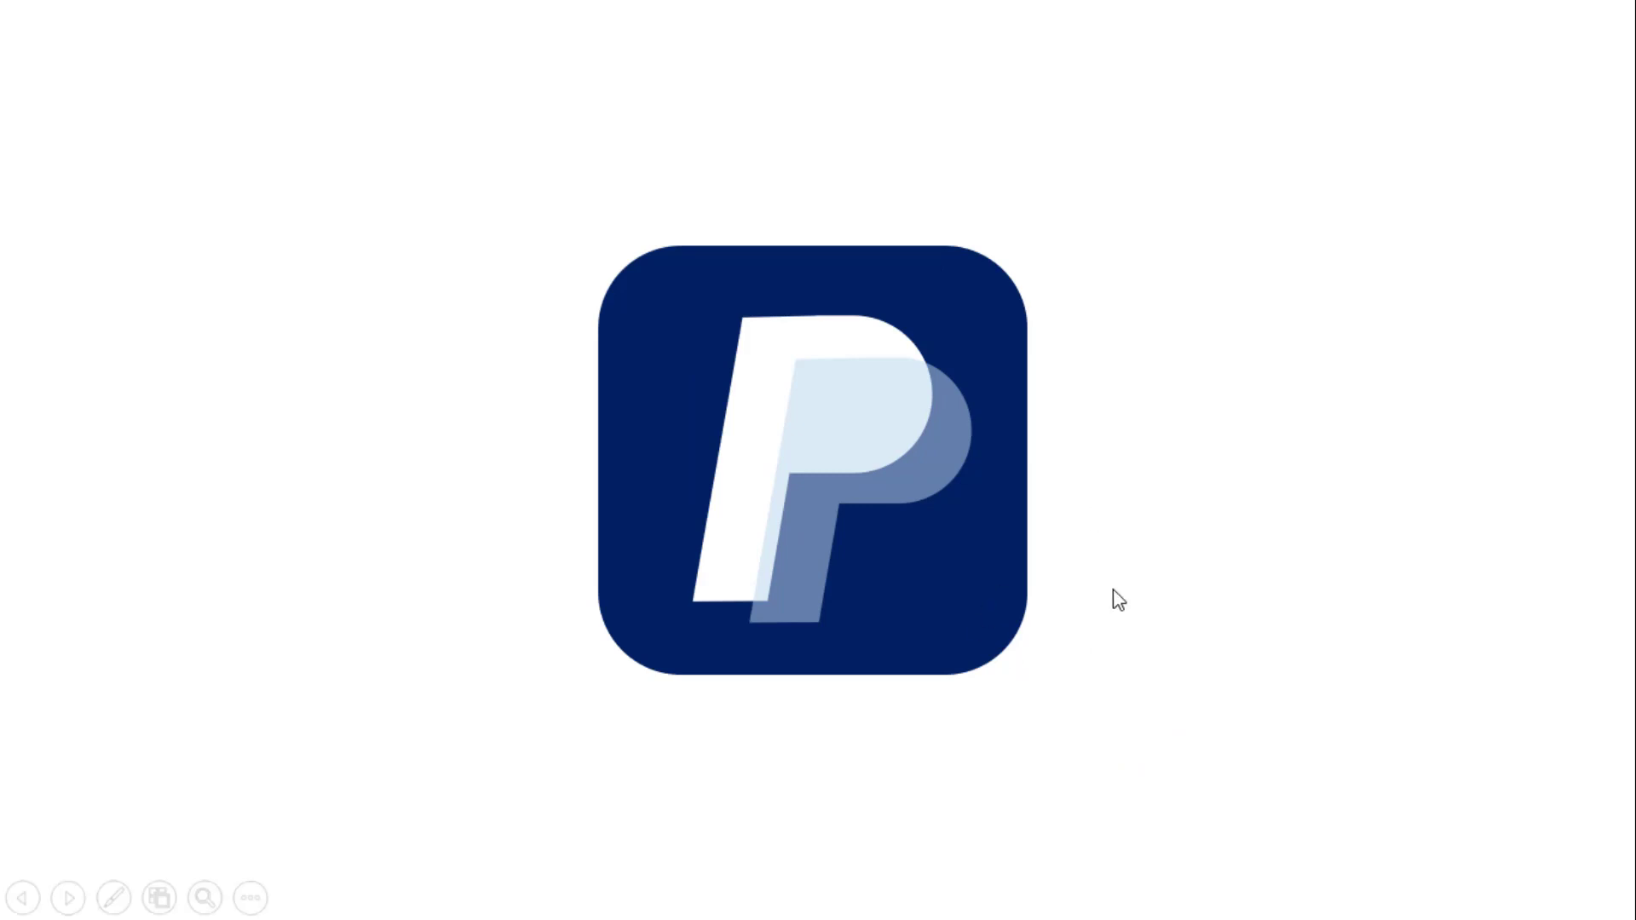